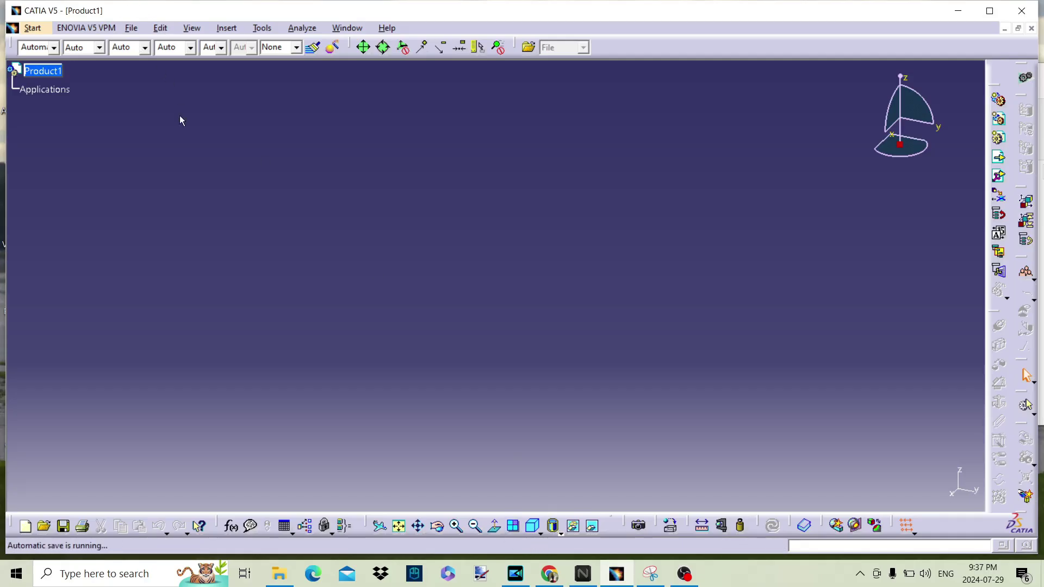
# Reopen Bench Vice.CATProduct from the recent files list and zoom out to fit the whole vice.
pyautogui.click(130, 30)
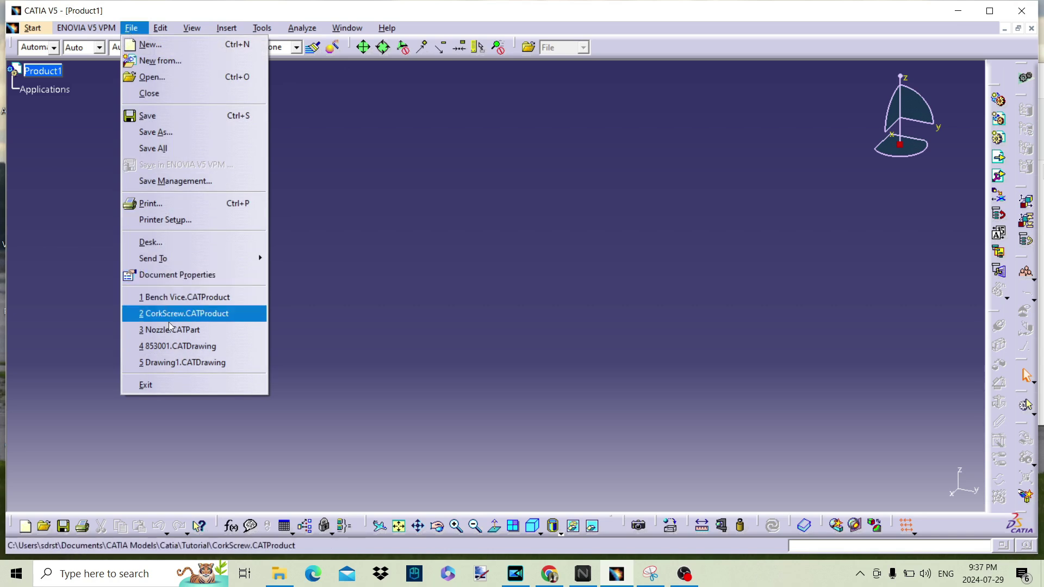
pyautogui.click(196, 299)
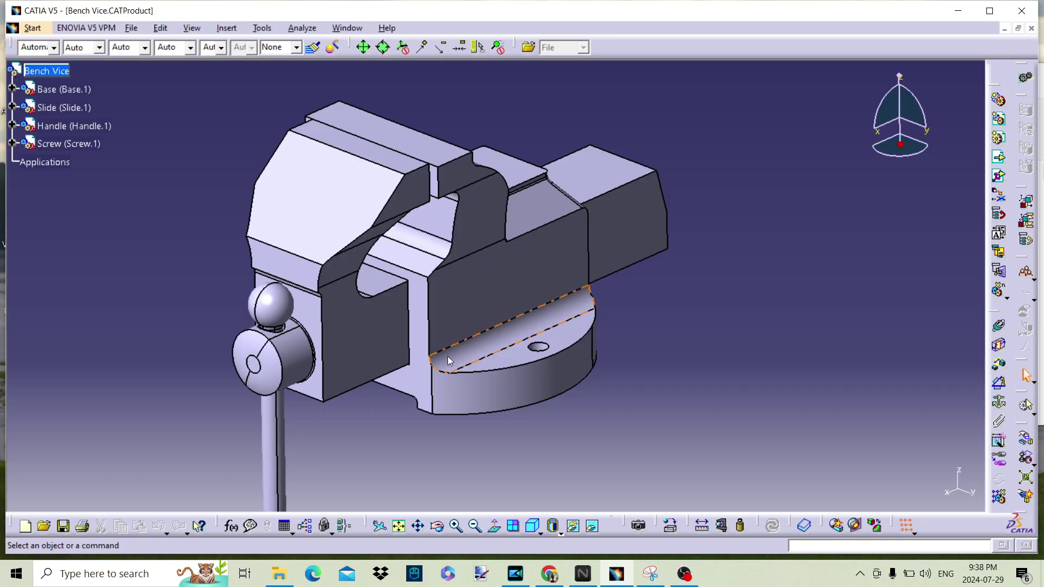
pyautogui.moveTo(467, 326); pyautogui.dragTo(488, 333, button='middle')
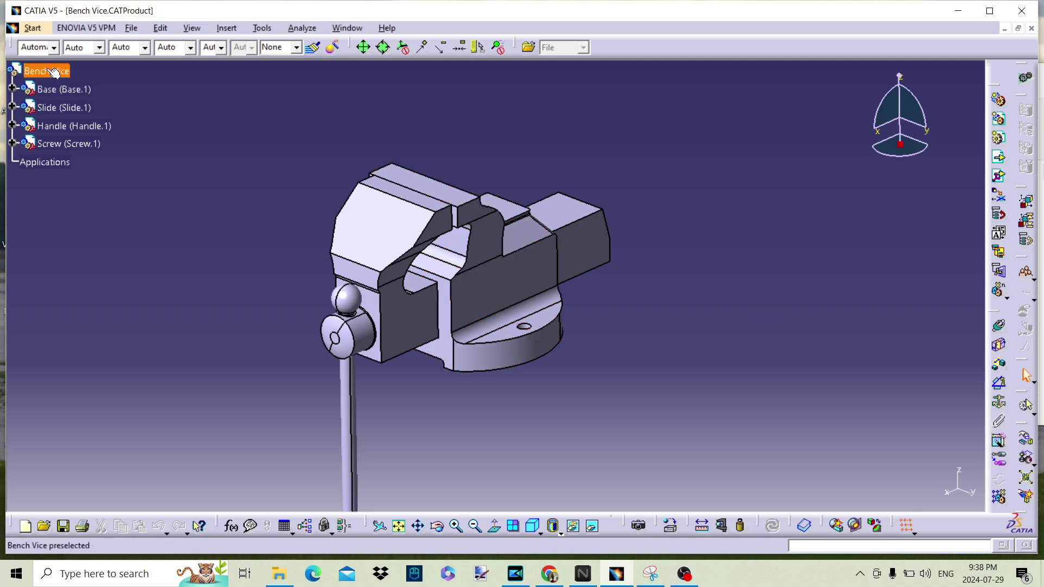
# Fix Base.1 from its context menu, then deselect the new Constraints entry.
pyautogui.rightClick(69, 92)
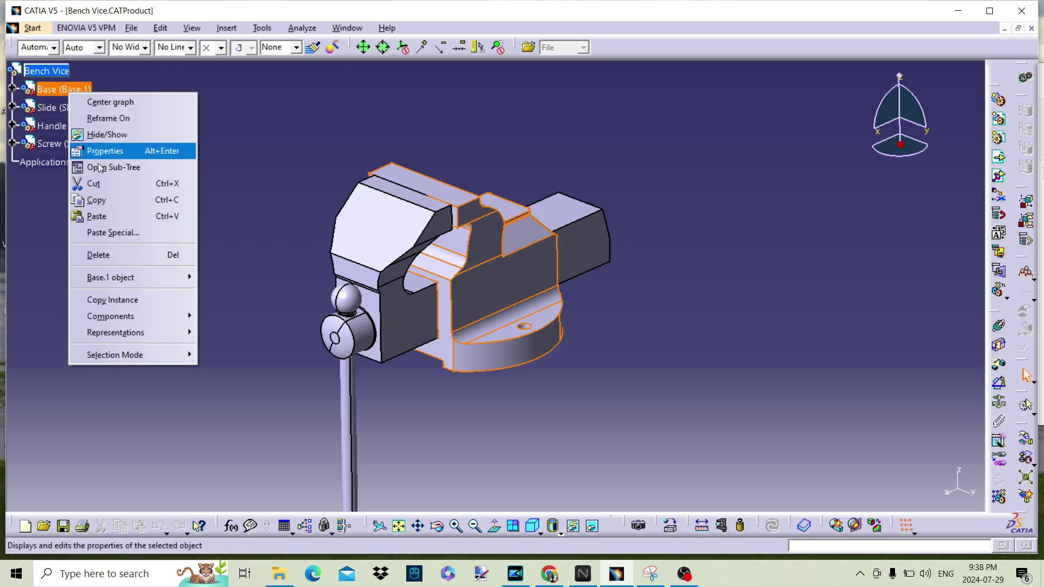
pyautogui.moveTo(132, 277)
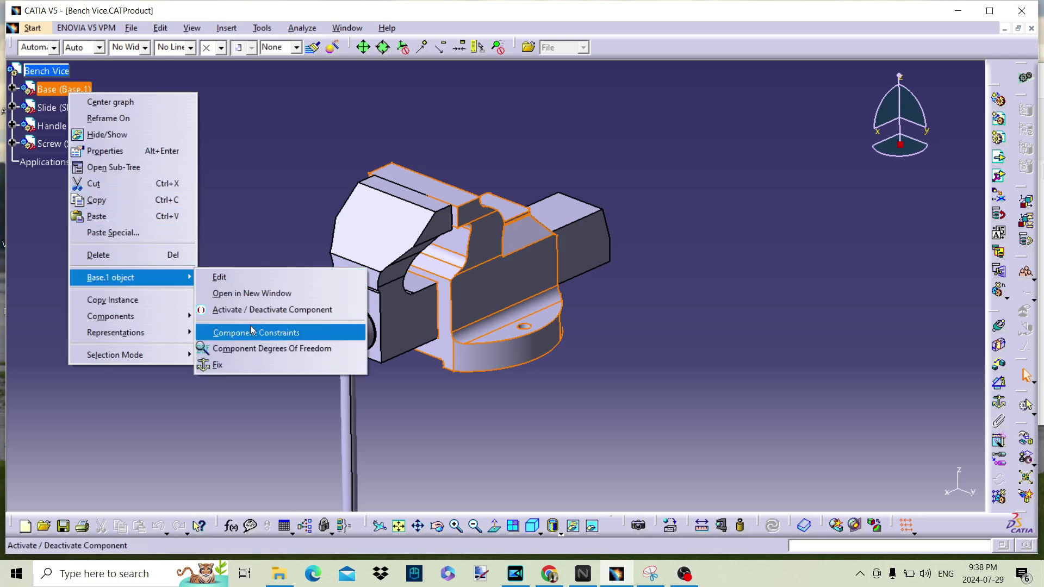
pyautogui.click(233, 367)
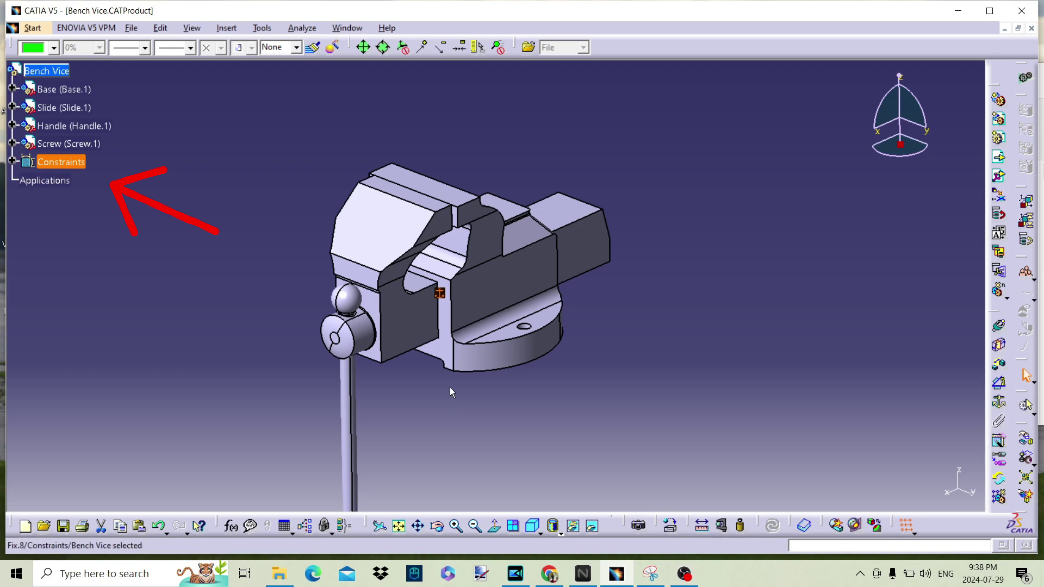
pyautogui.click(446, 418)
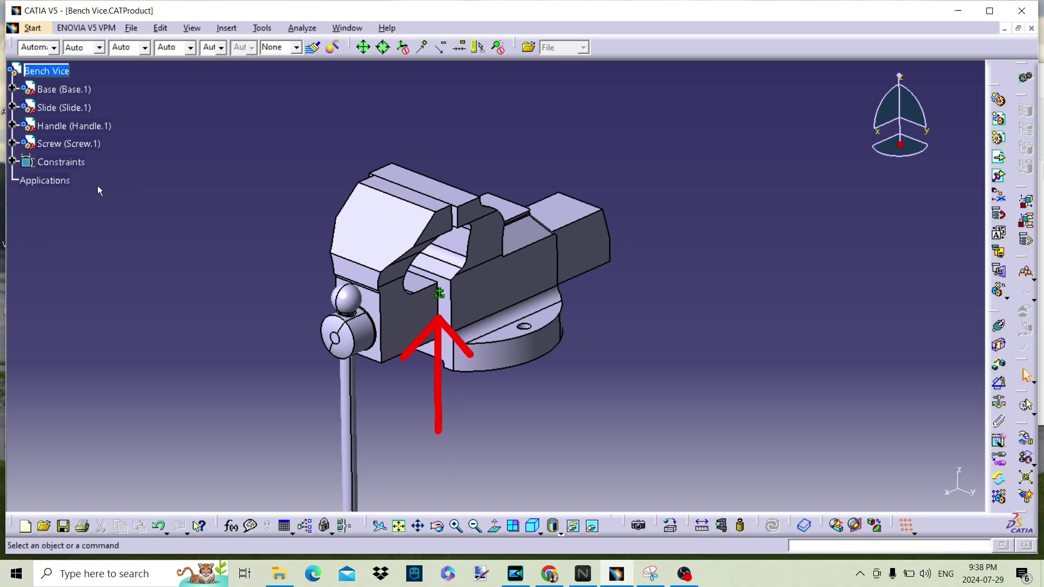
pyautogui.click(64, 89)
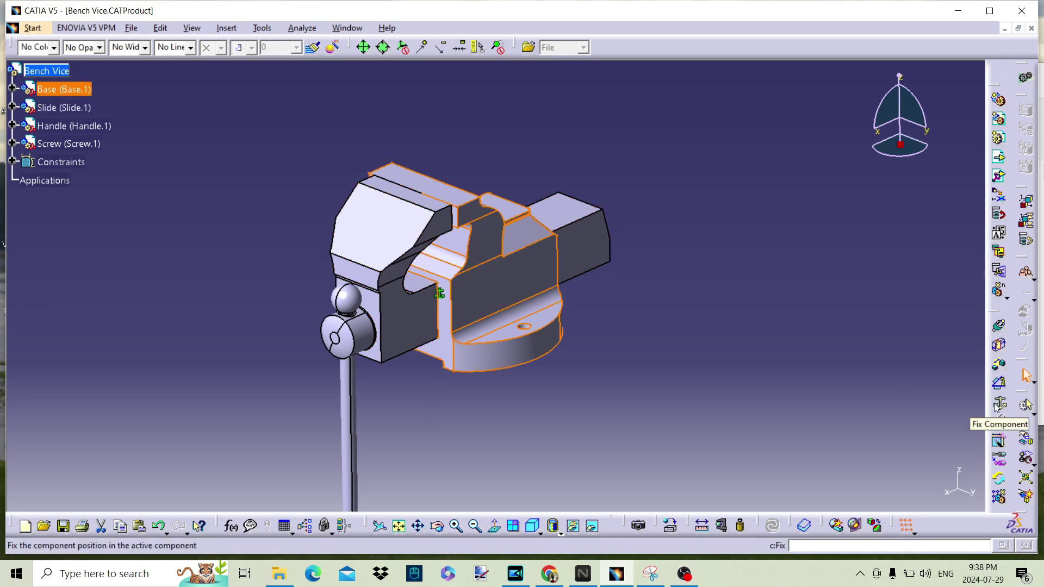
pyautogui.click(739, 348)
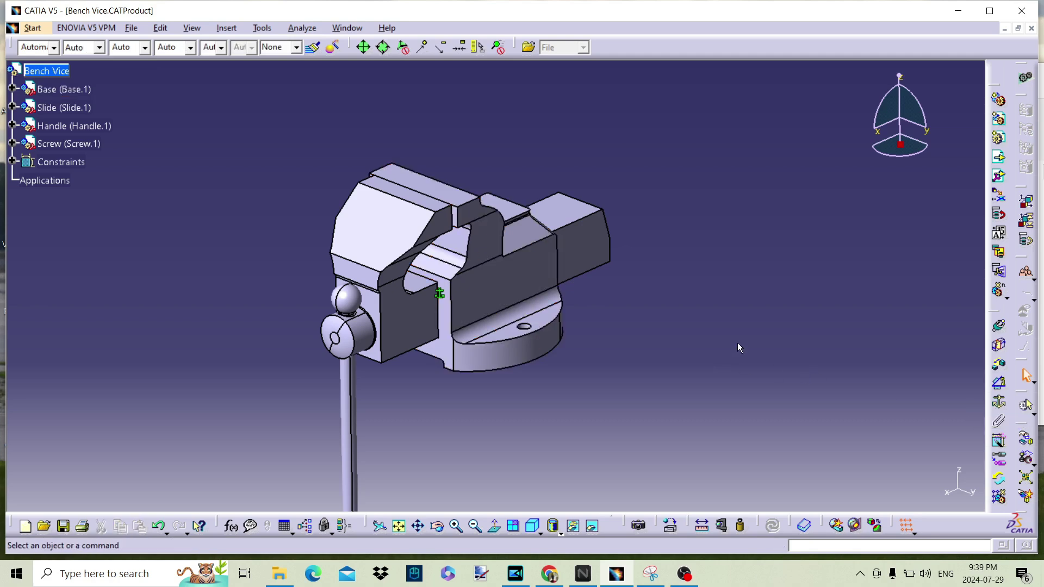
pyautogui.click(80, 93)
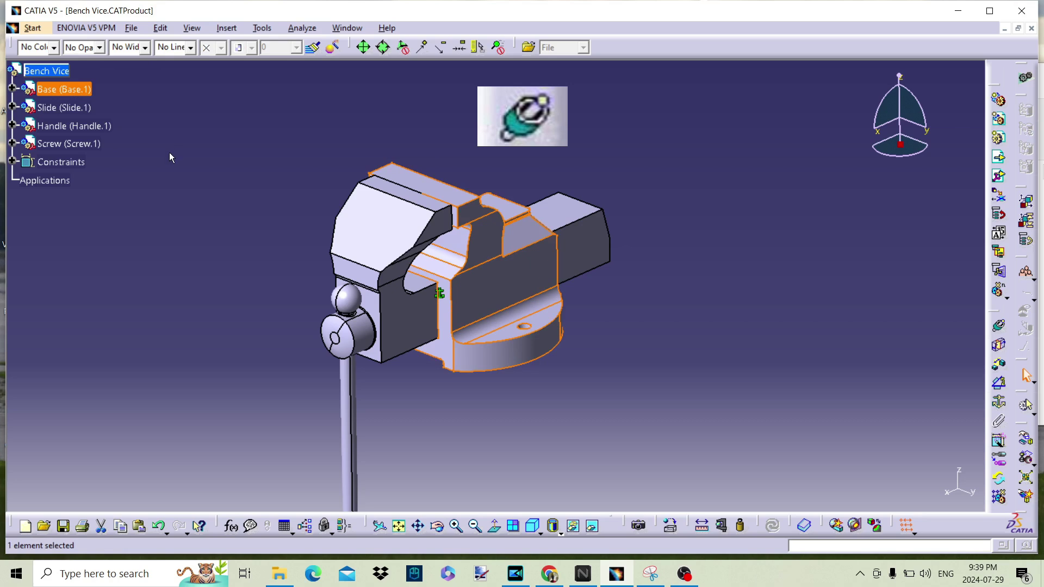
pyautogui.click(415, 428)
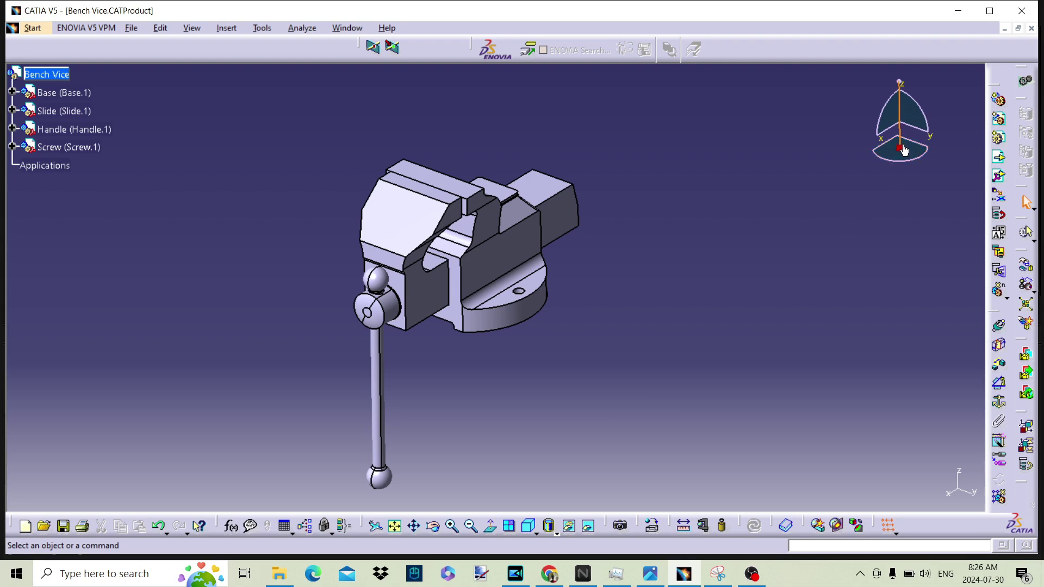
# Drag the Slide clear of the Base with the compass, reset the compass, and recentre the view.
pyautogui.moveTo(903, 150); pyautogui.dragTo(430, 298)
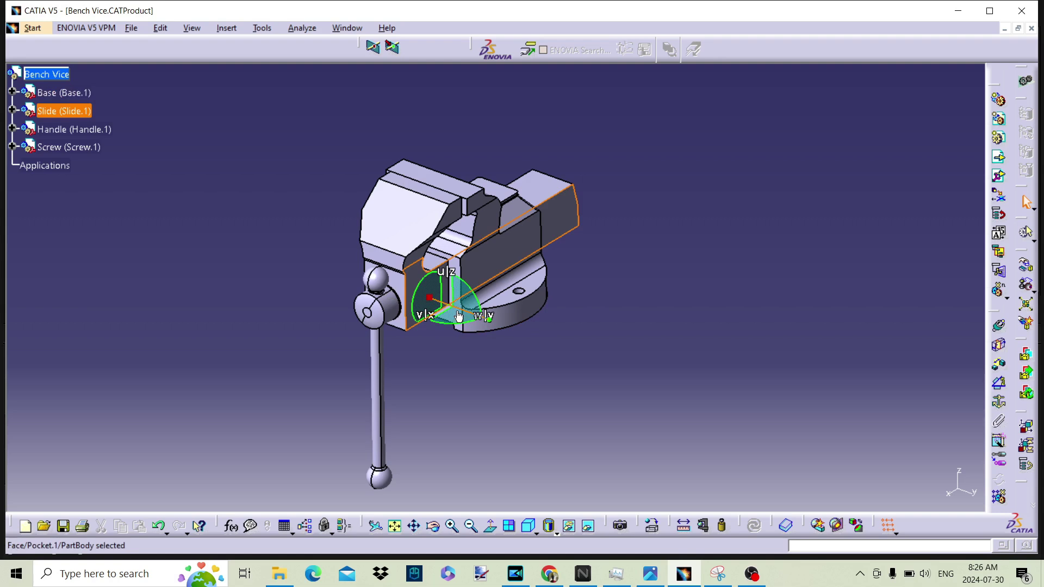
pyautogui.moveTo(457, 313); pyautogui.dragTo(287, 274)
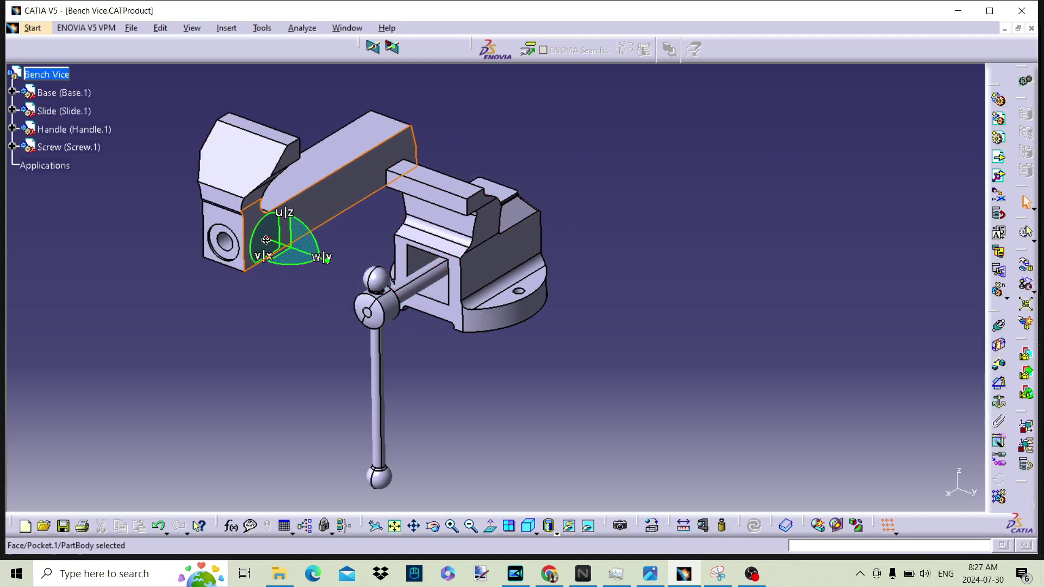
pyautogui.click(274, 237)
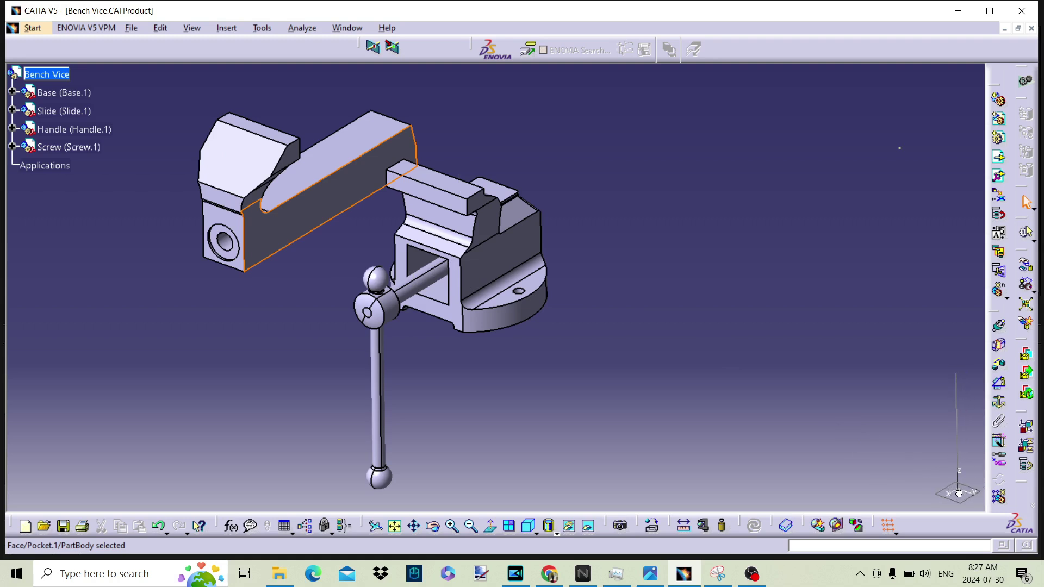
pyautogui.moveTo(959, 493); pyautogui.dragTo(959, 498)
pyautogui.moveTo(473, 344); pyautogui.dragTo(498, 355, button='middle')
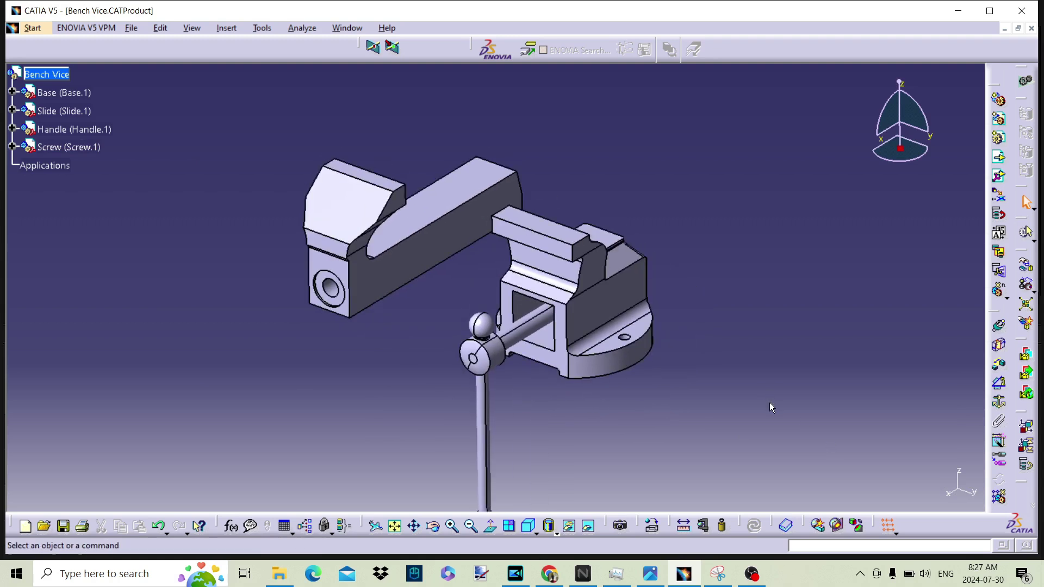
# Create Offset.8 between the Slide's front face and a Base face with a 0.02 opposite-oriented offset.
pyautogui.click(998, 364)
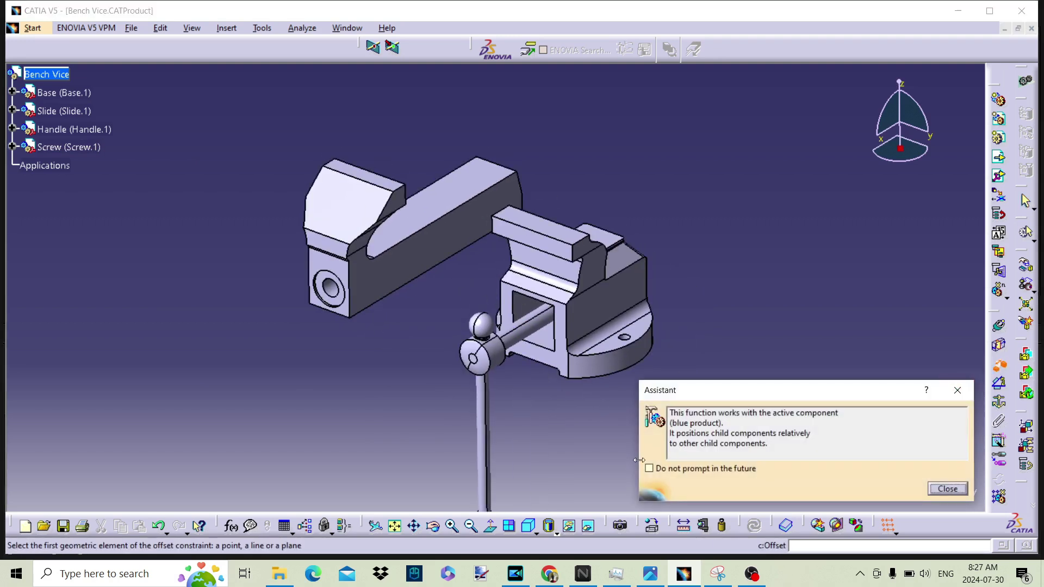
pyautogui.click(948, 489)
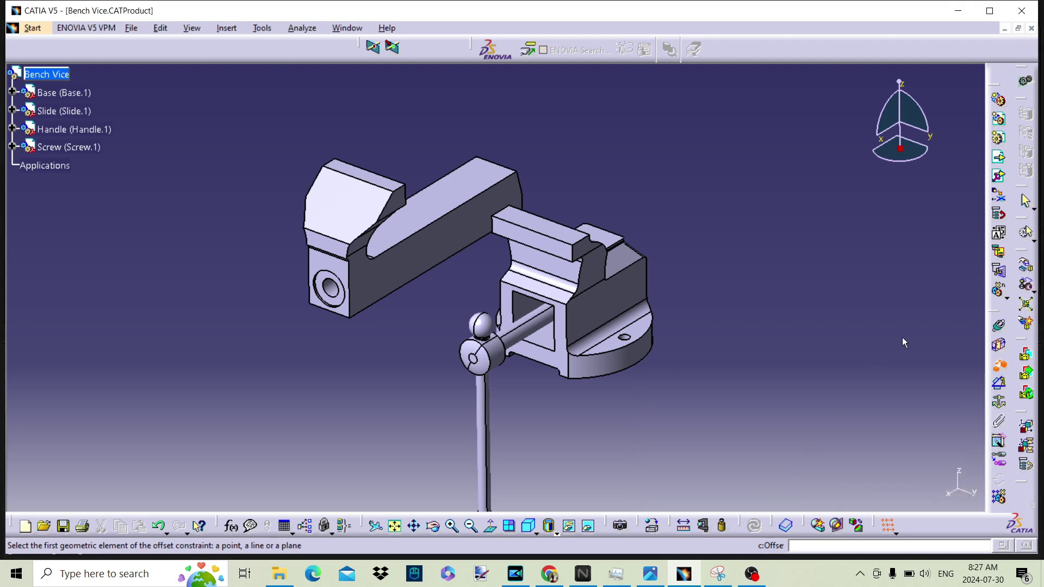
pyautogui.click(402, 272)
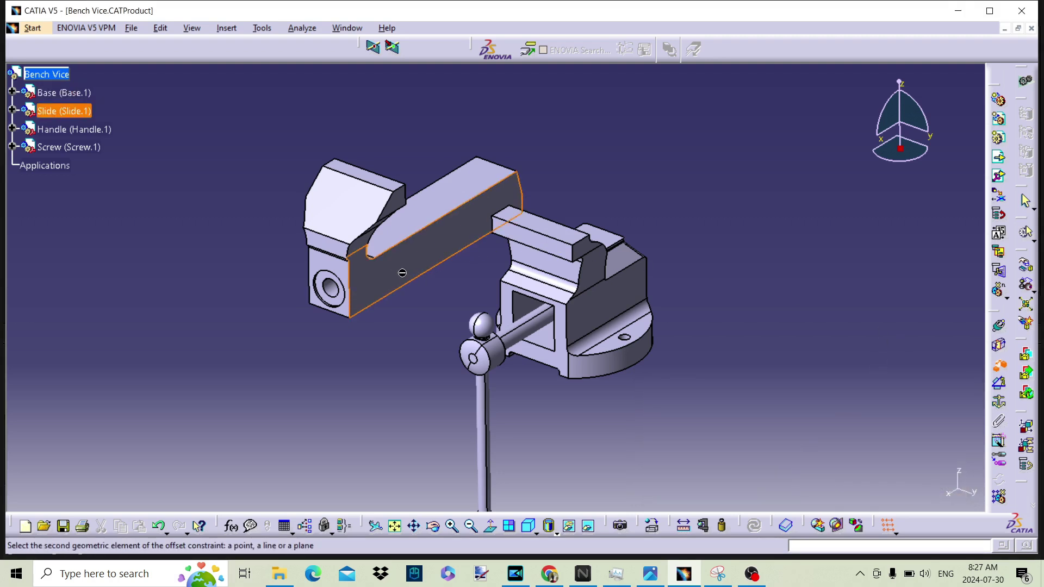
pyautogui.moveTo(402, 273); pyautogui.dragTo(617, 194, button='middle')
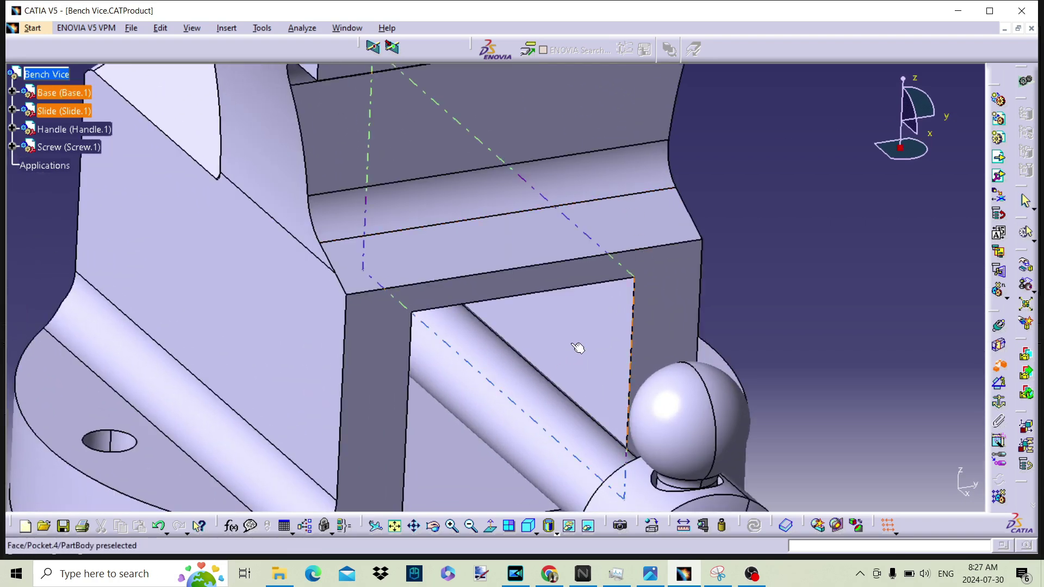
pyautogui.click(578, 348)
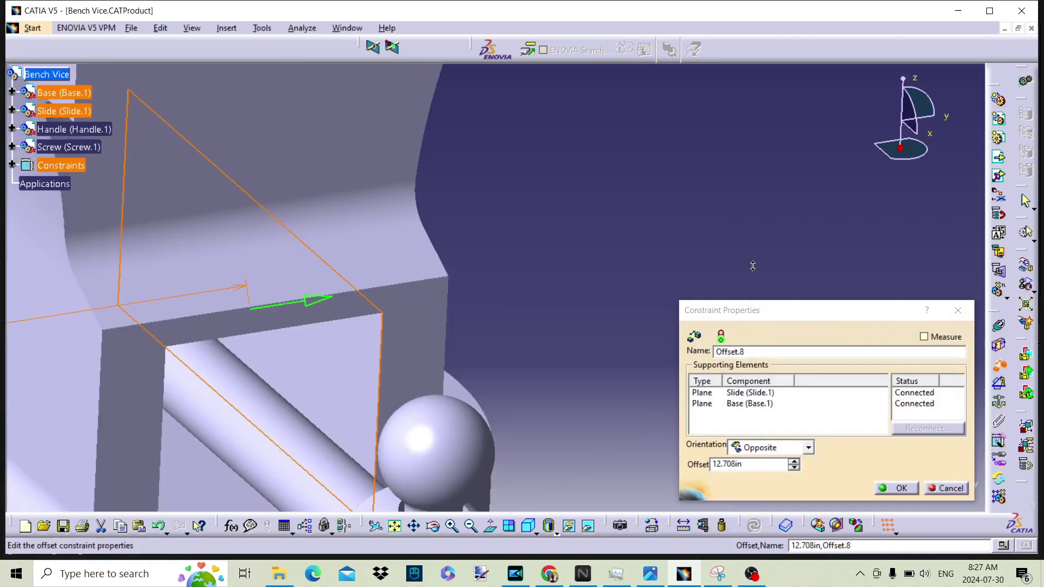
pyautogui.moveTo(753, 265); pyautogui.dragTo(467, 326, button='middle')
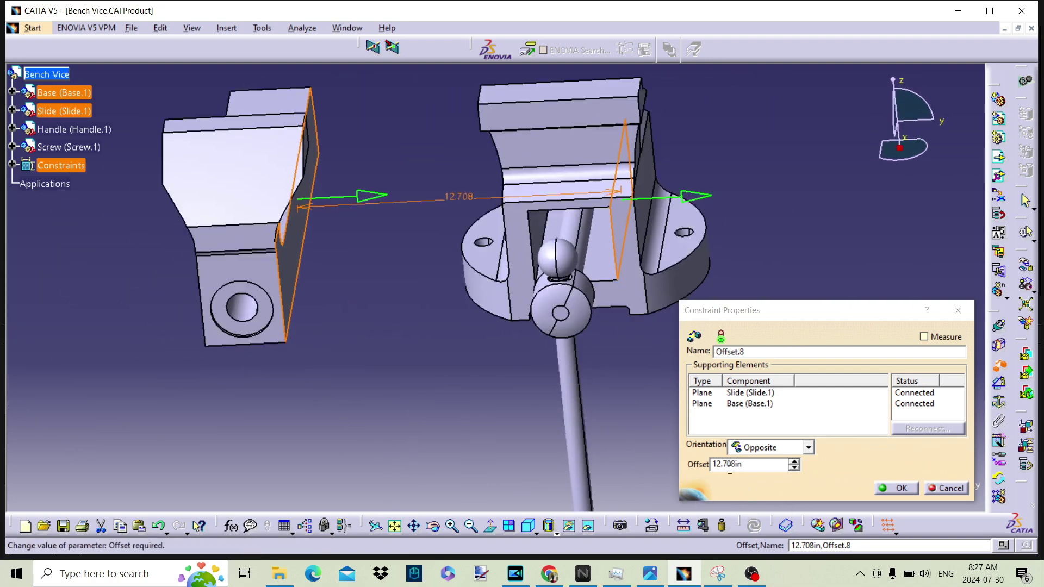
pyautogui.click(744, 464)
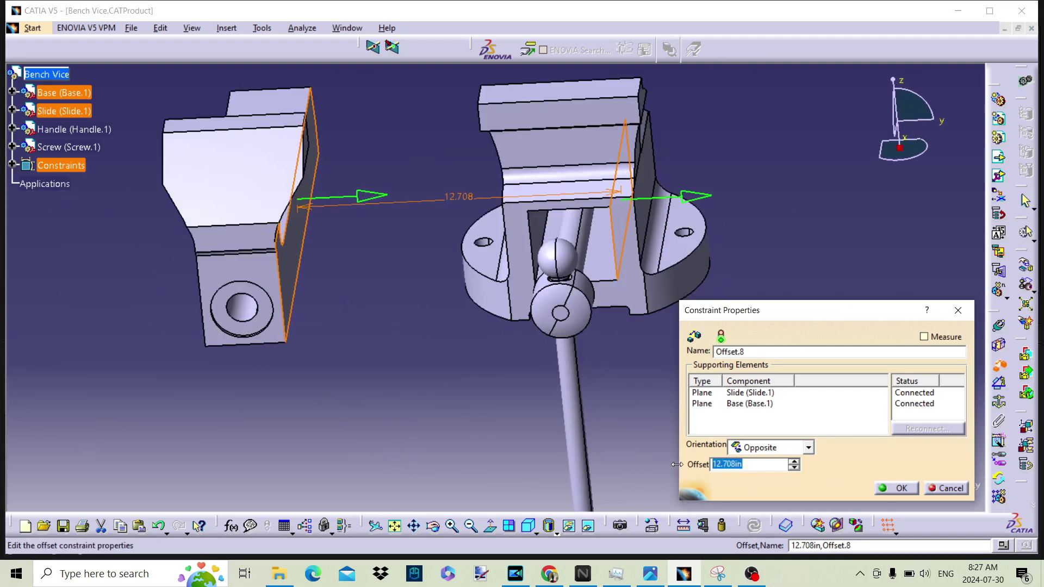
pyautogui.write('0.0')
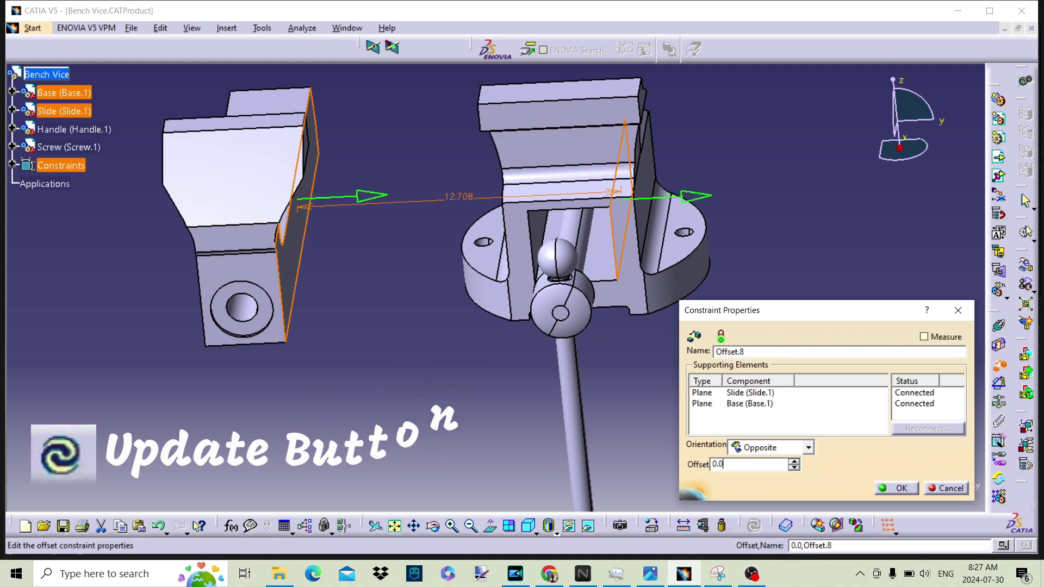
pyautogui.write('2')
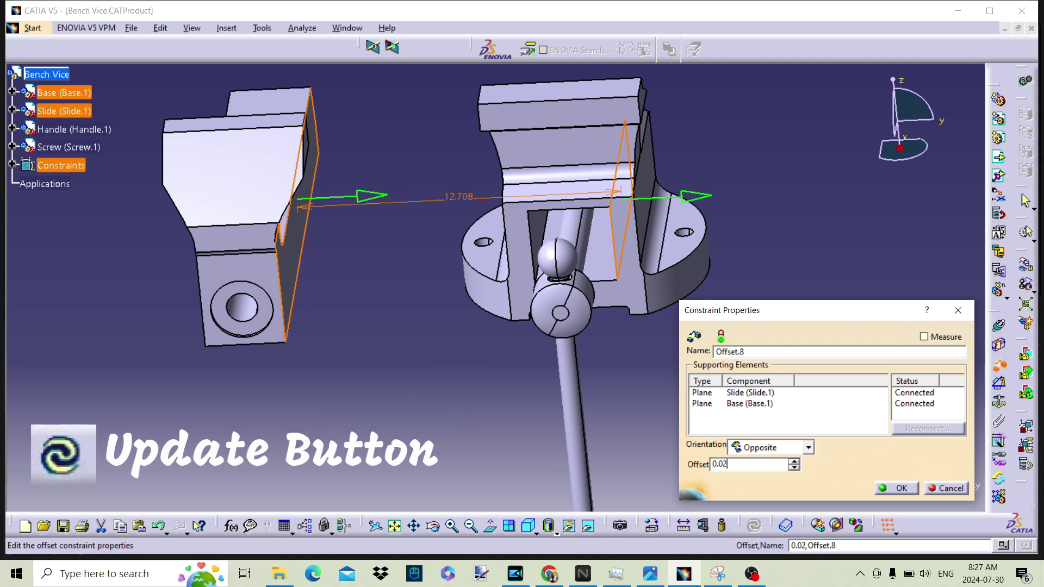
pyautogui.click(903, 488)
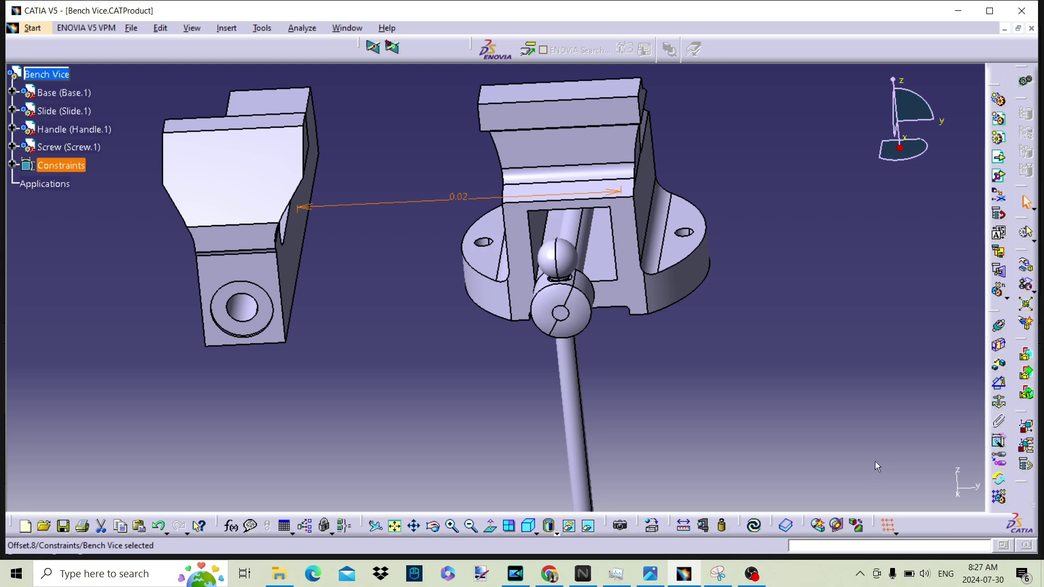
pyautogui.moveTo(876, 455); pyautogui.dragTo(595, 350, button='middle')
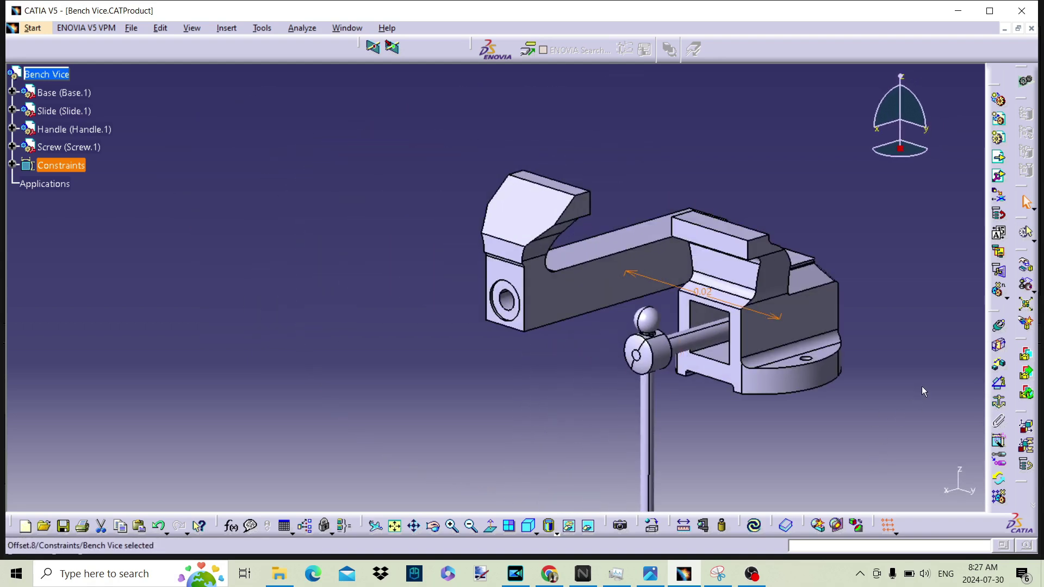
# Create Offset.9 between another Slide face and its matching Base face with a 0.02 offset.
pyautogui.click(999, 368)
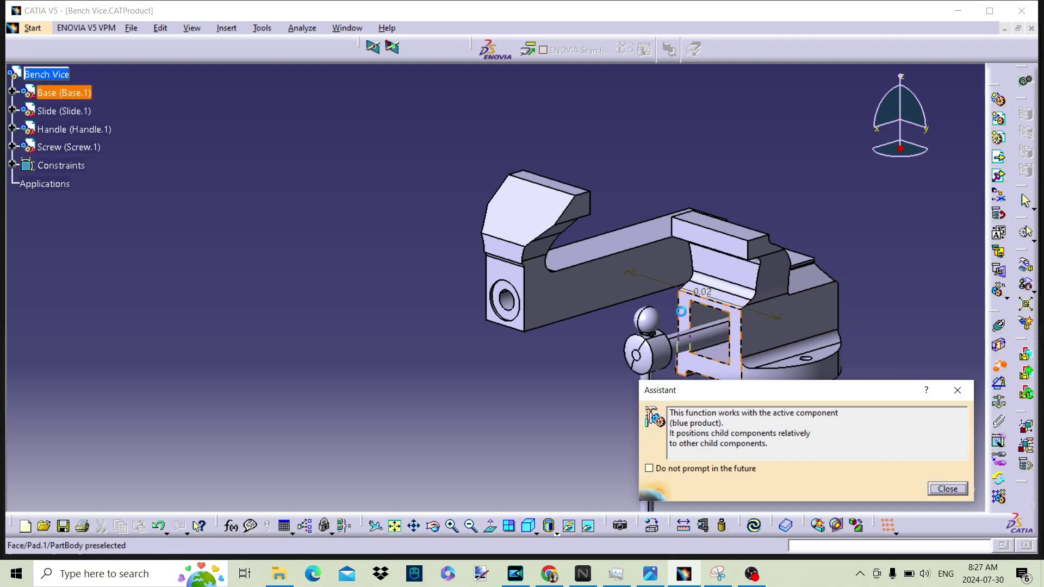
pyautogui.click(946, 489)
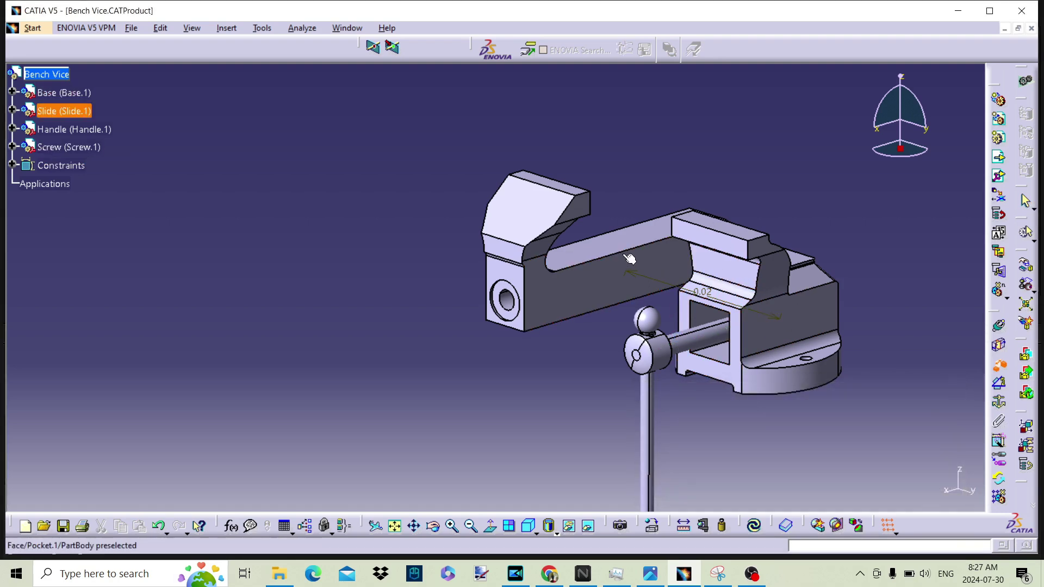
pyautogui.click(593, 252)
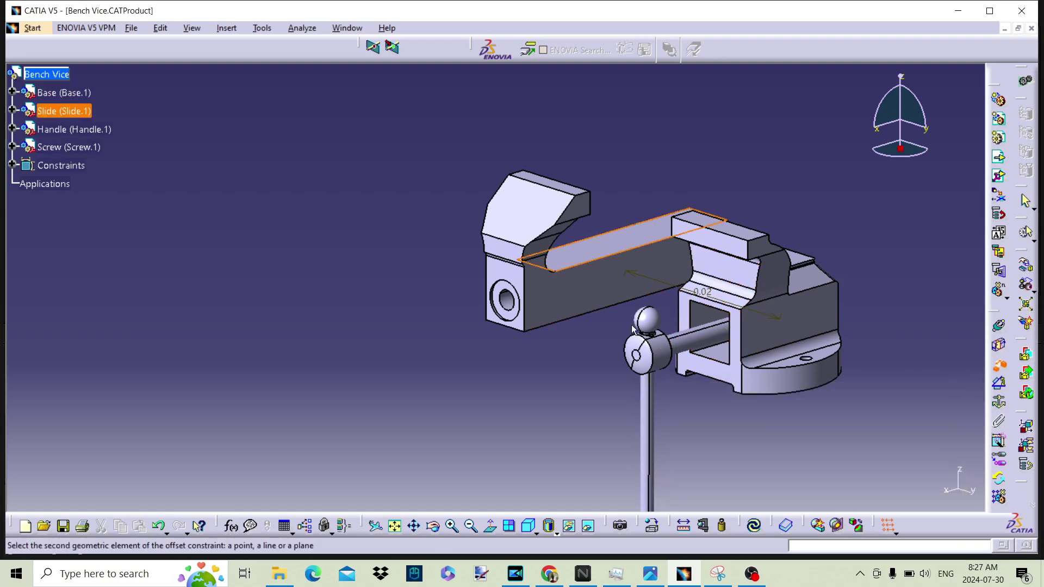
pyautogui.moveTo(594, 251); pyautogui.dragTo(669, 387, button='middle')
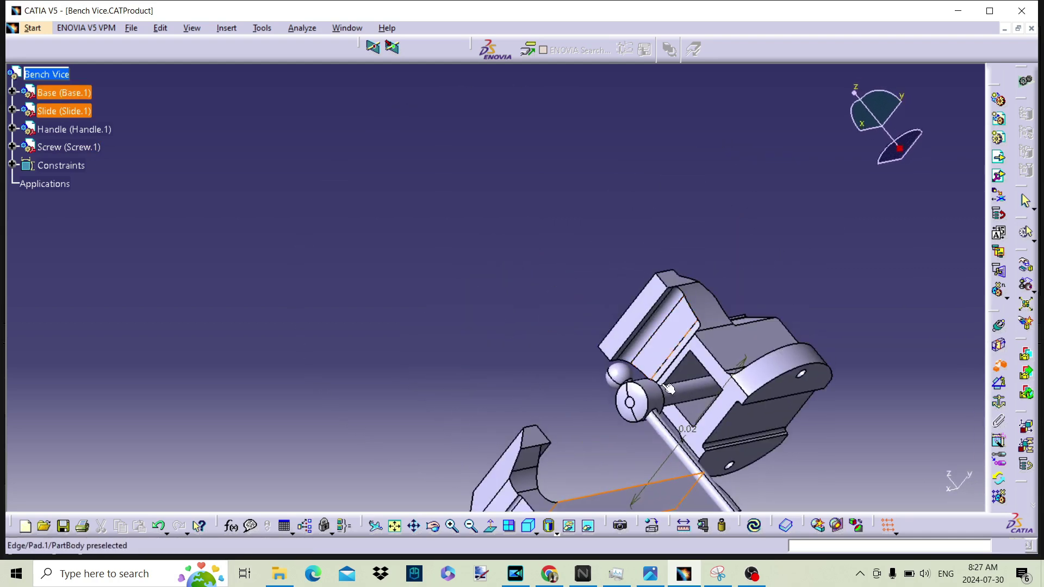
pyautogui.click(693, 375)
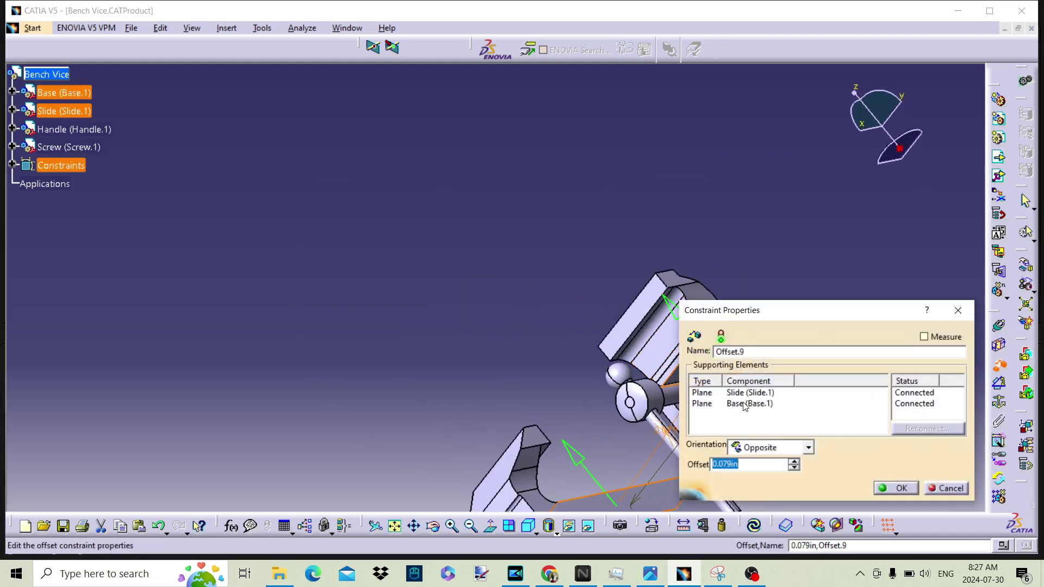
pyautogui.write('0.02')
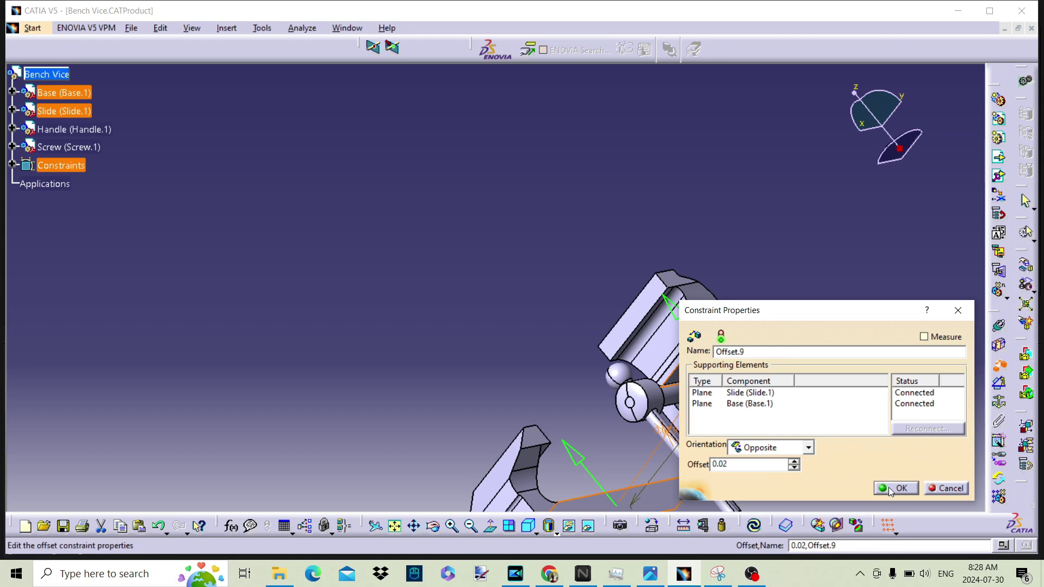
pyautogui.click(890, 491)
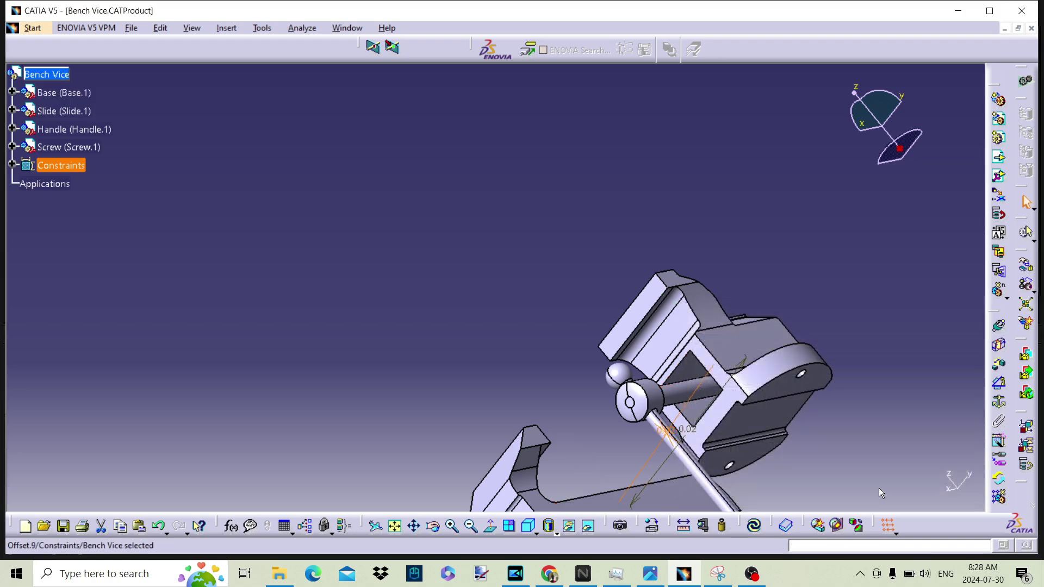
# Update All so the Slide seats in the Base, then review Offset.8 and Offset.9 under Constraints.
pyautogui.moveTo(478, 435); pyautogui.dragTo(669, 342, button='middle')
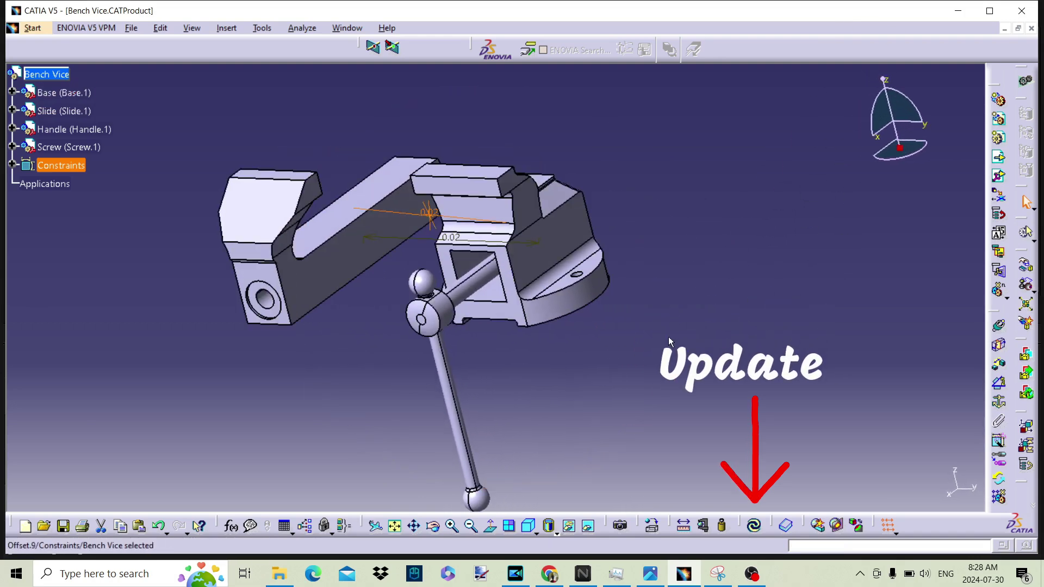
pyautogui.click(757, 528)
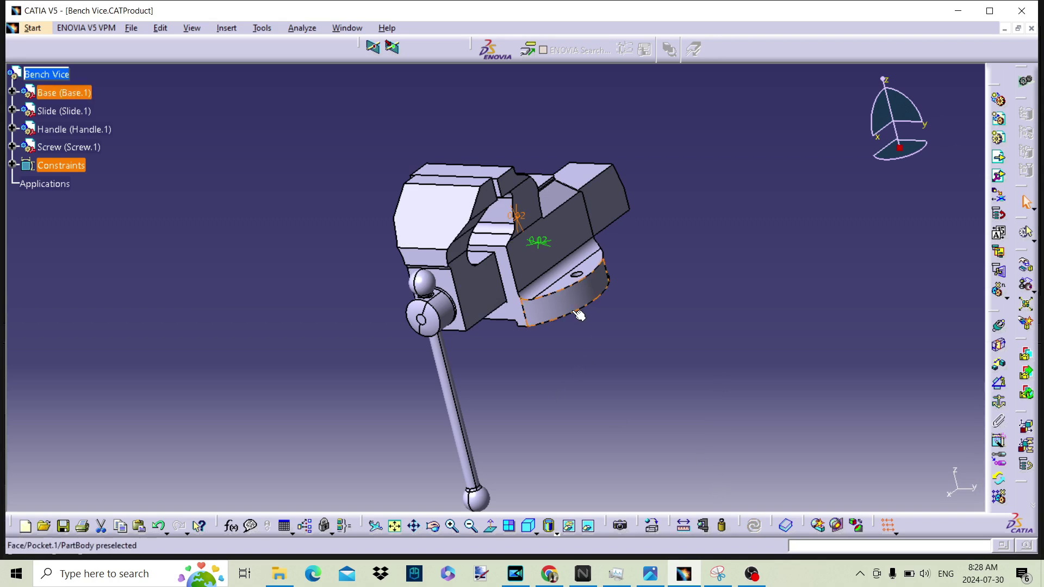
pyautogui.moveTo(567, 359); pyautogui.dragTo(567, 334, button='middle')
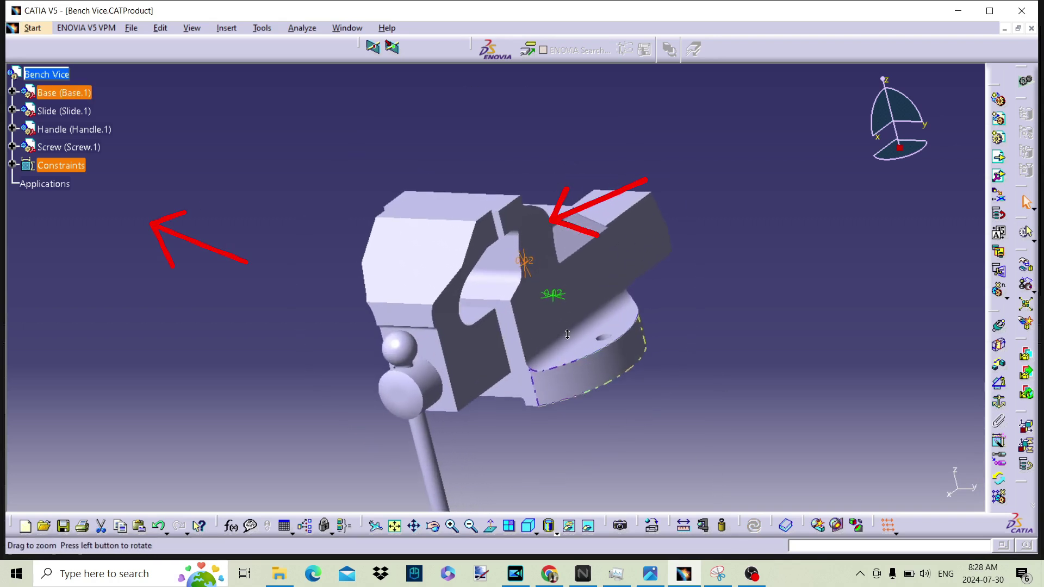
pyautogui.click(12, 164)
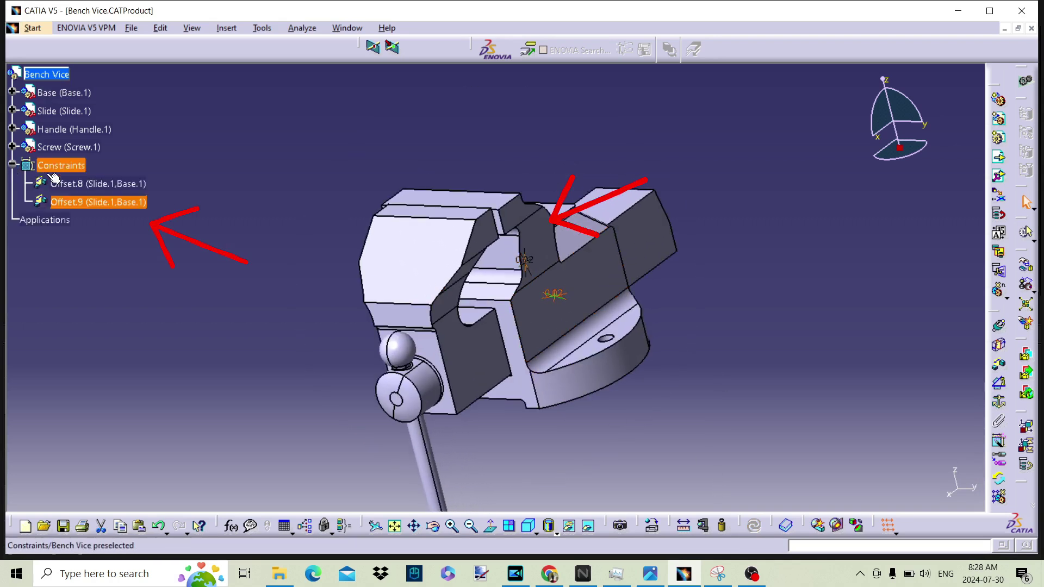
pyautogui.click(90, 184)
pyautogui.click(106, 203)
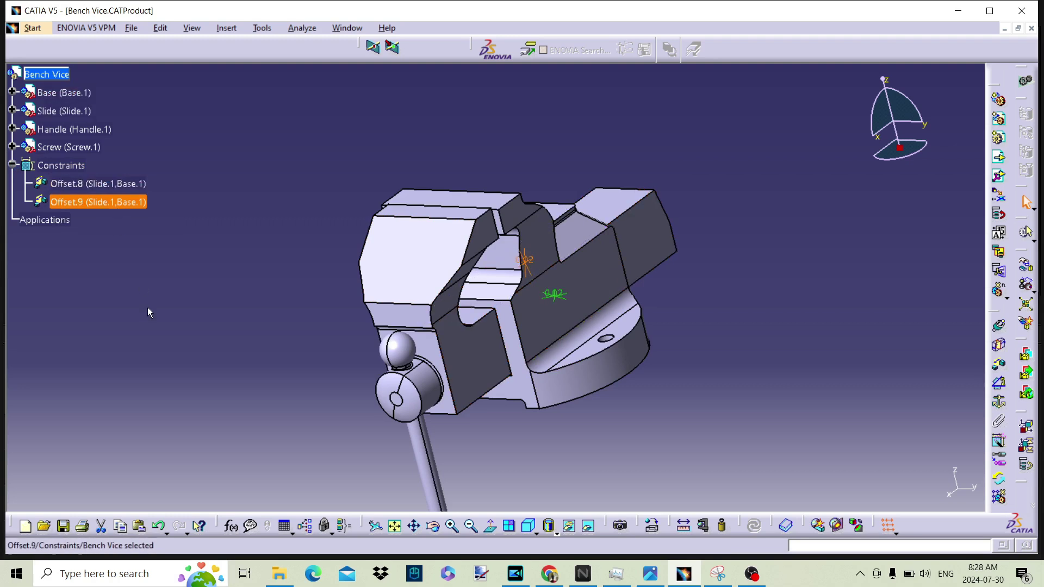
pyautogui.click(146, 308)
# Pull the Screw out of the vice with the manipulator.
pyautogui.moveTo(736, 492); pyautogui.dragTo(737, 446, button='middle')
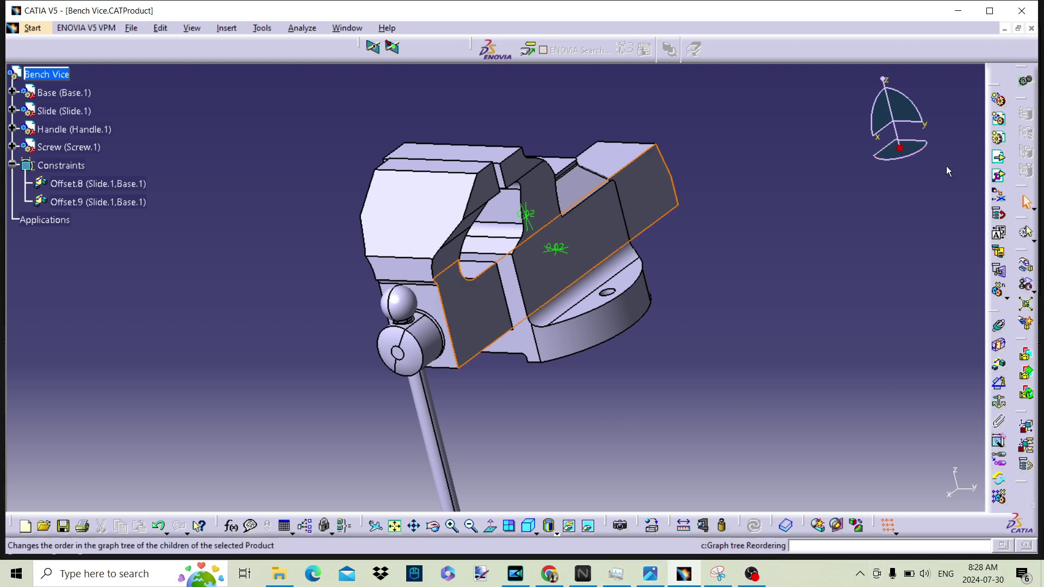
pyautogui.moveTo(900, 158); pyautogui.dragTo(398, 353)
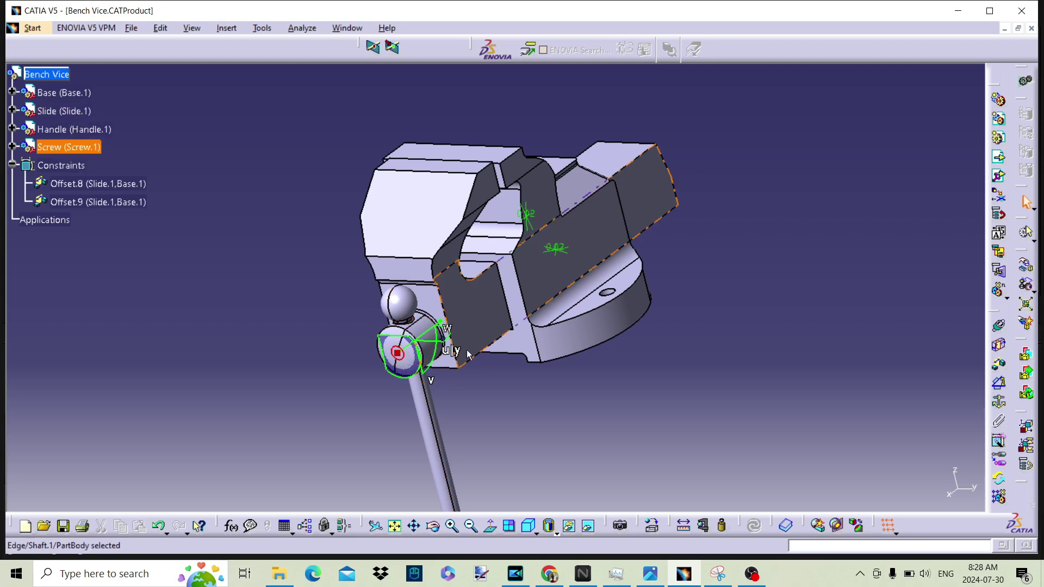
pyautogui.moveTo(425, 339); pyautogui.dragTo(171, 436)
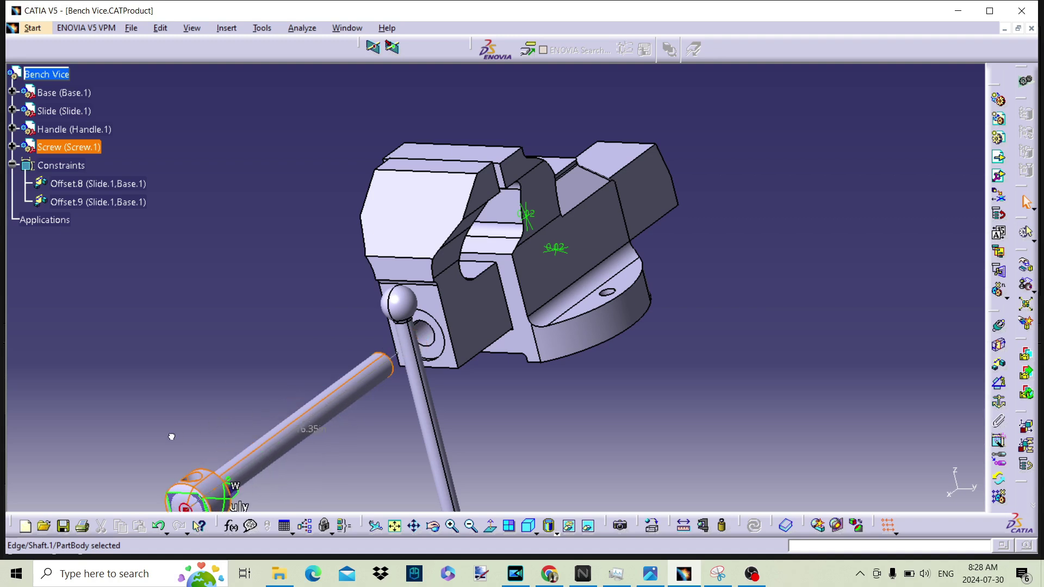
pyautogui.moveTo(564, 449); pyautogui.dragTo(725, 294, button='middle')
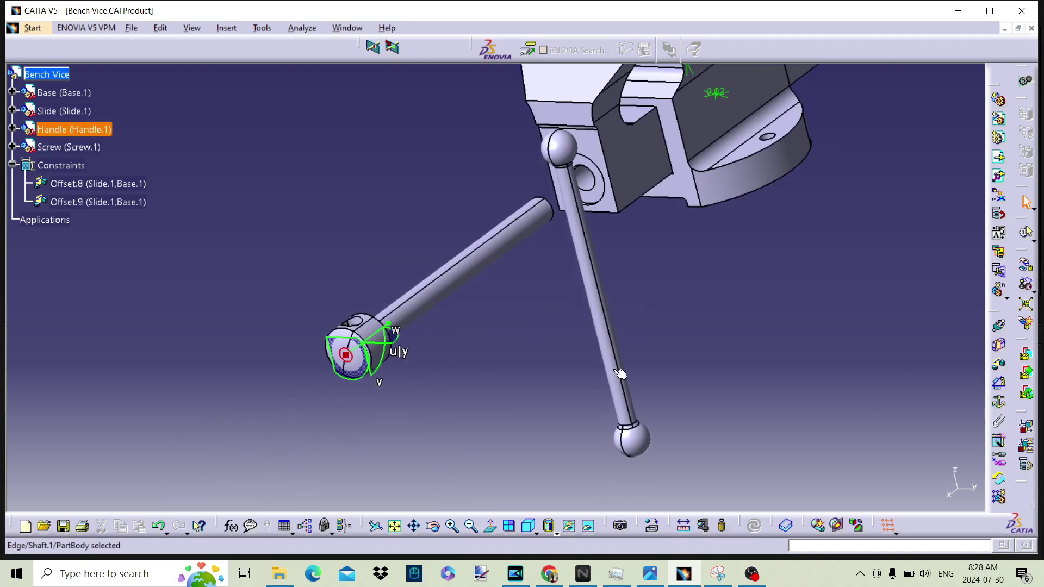
# Move the Handle so it crosses the Screw, reset the manipulator, and start a coincidence constraint.
pyautogui.click(596, 268)
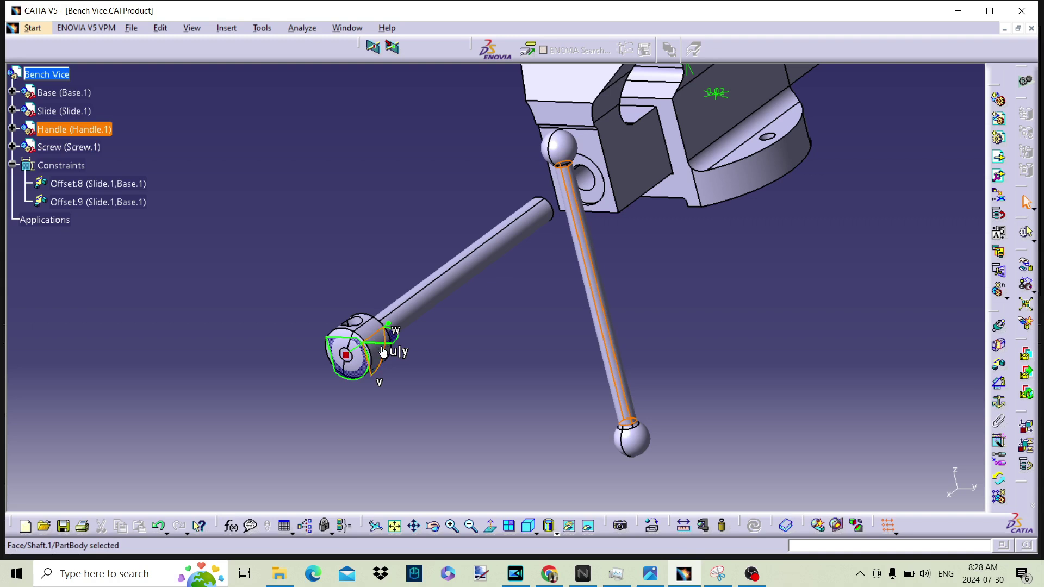
pyautogui.moveTo(384, 348); pyautogui.dragTo(171, 339)
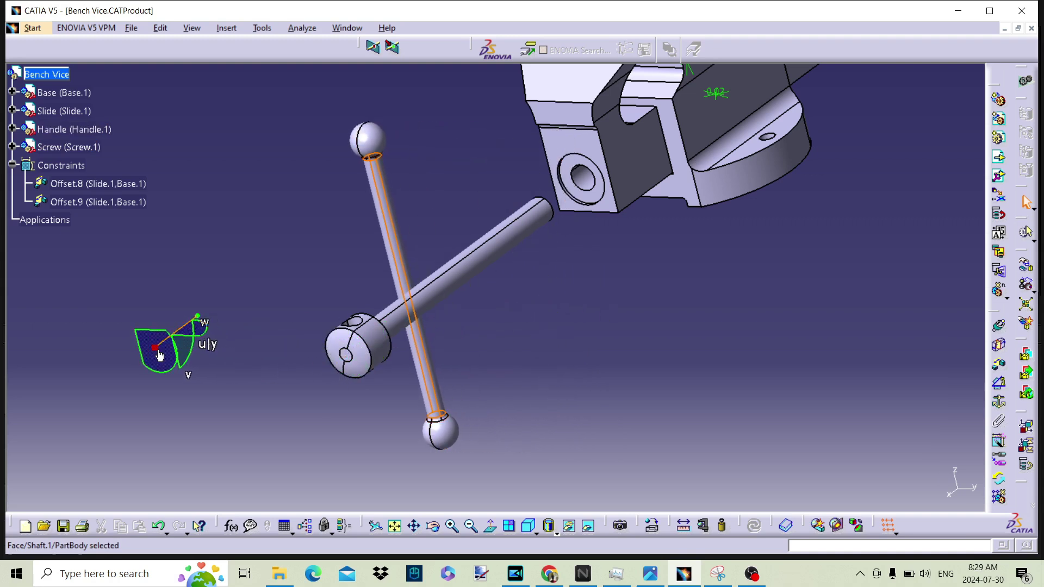
pyautogui.moveTo(155, 348); pyautogui.dragTo(952, 483)
pyautogui.moveTo(534, 248); pyautogui.dragTo(478, 333, button='middle')
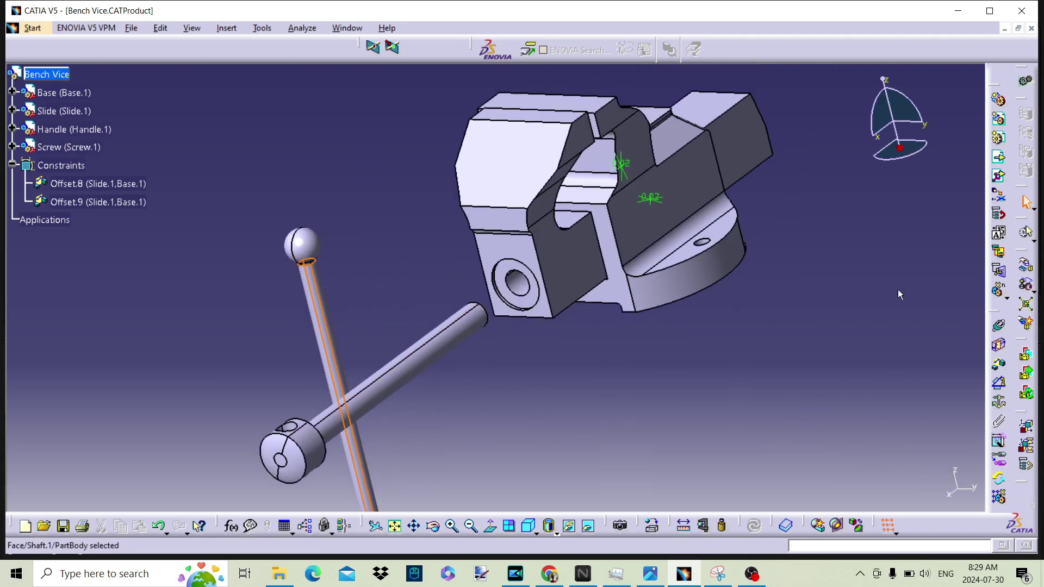
pyautogui.click(833, 333)
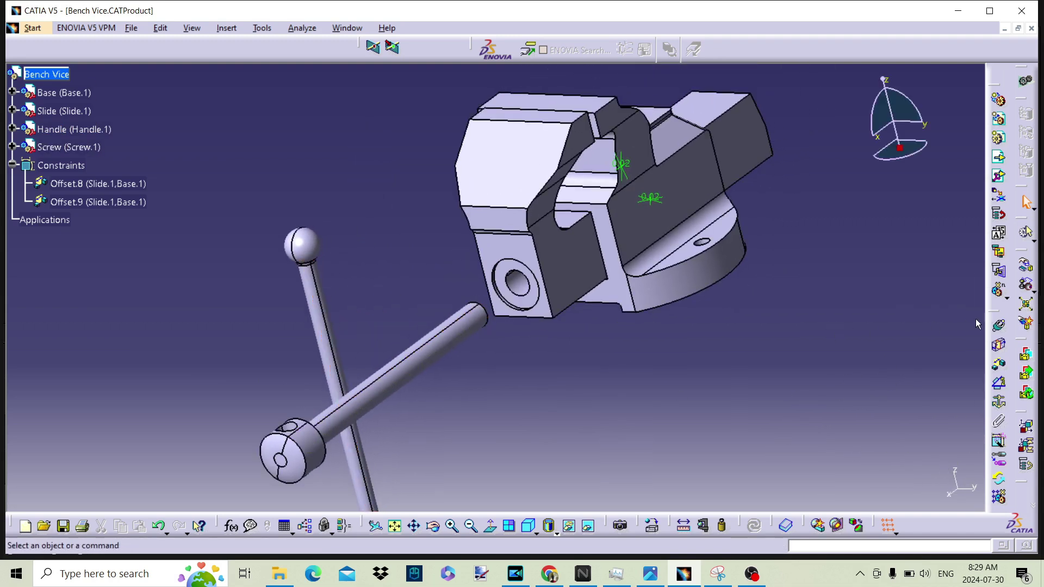
pyautogui.click(999, 328)
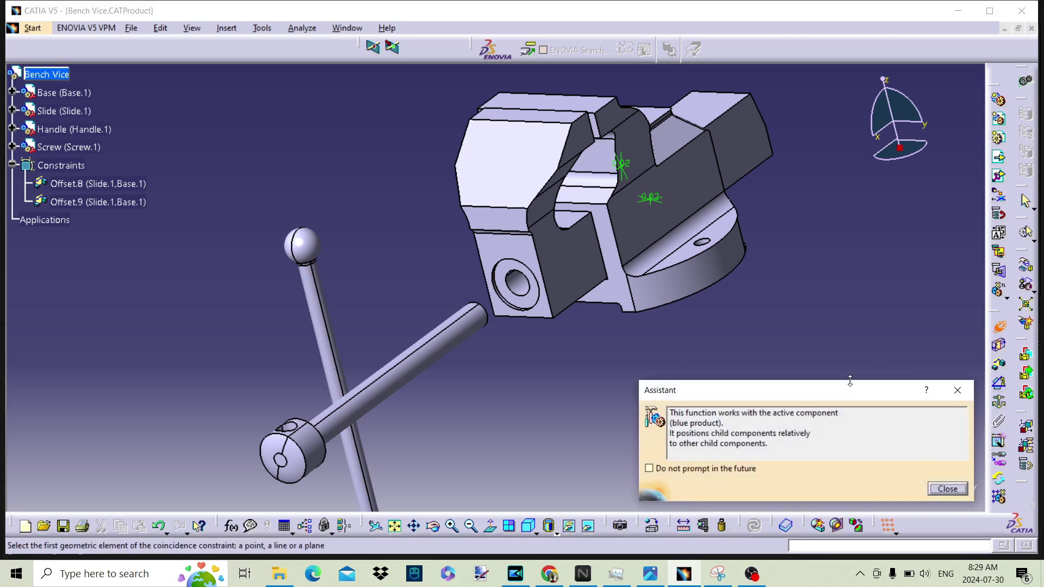
# Pick the screw's axis and the slide hole's axis to create Coincidence.10, then deselect it.
pyautogui.click(947, 489)
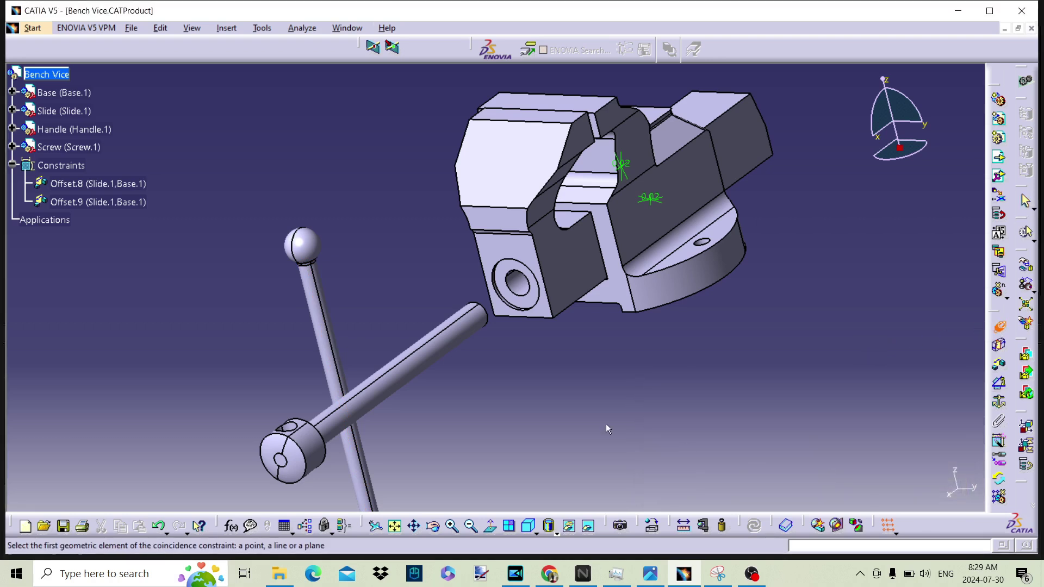
pyautogui.click(445, 359)
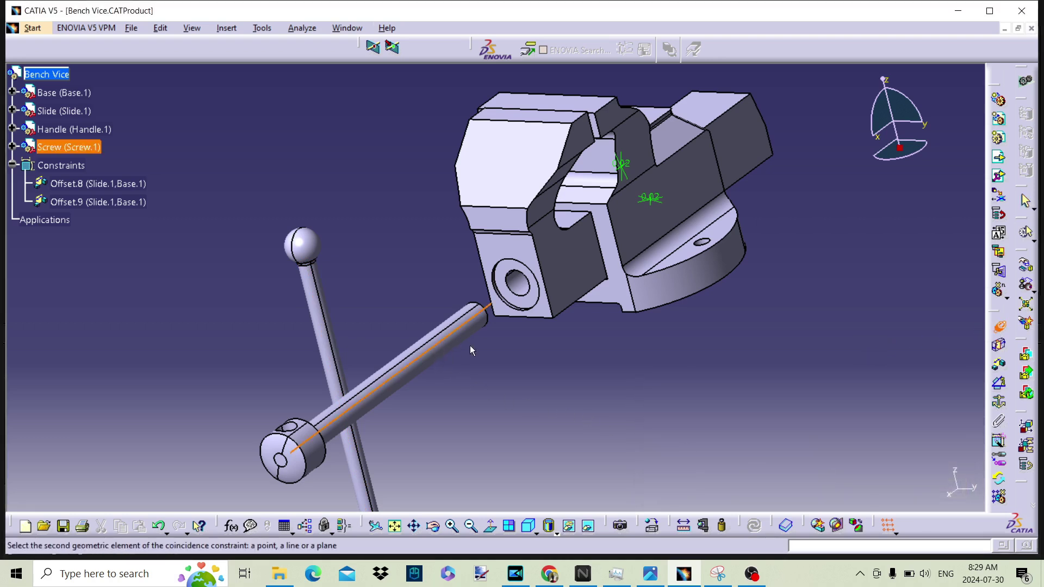
pyautogui.click(525, 287)
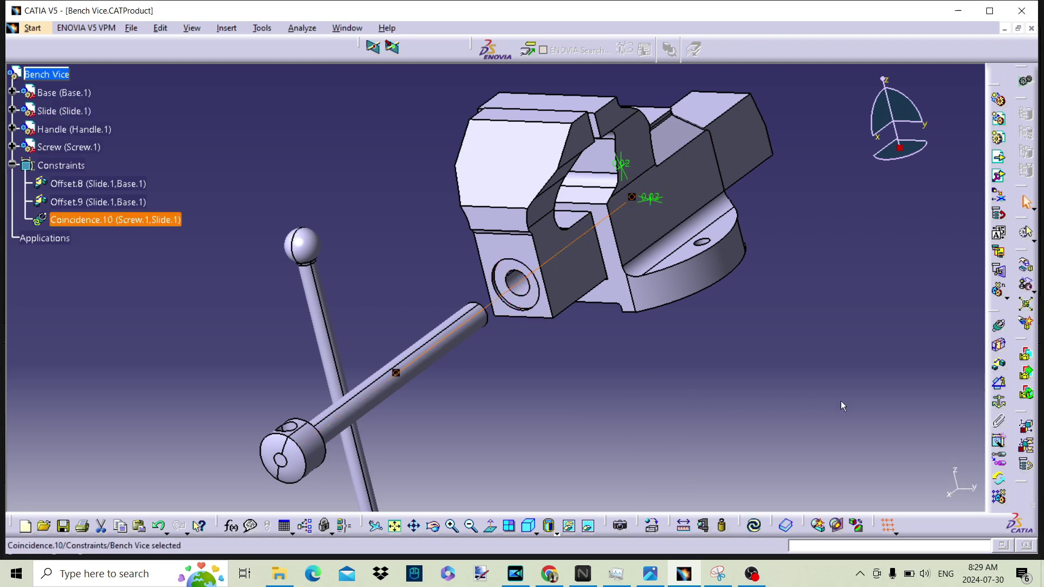
pyautogui.moveTo(601, 402); pyautogui.dragTo(635, 370, button='middle')
pyautogui.click(677, 374)
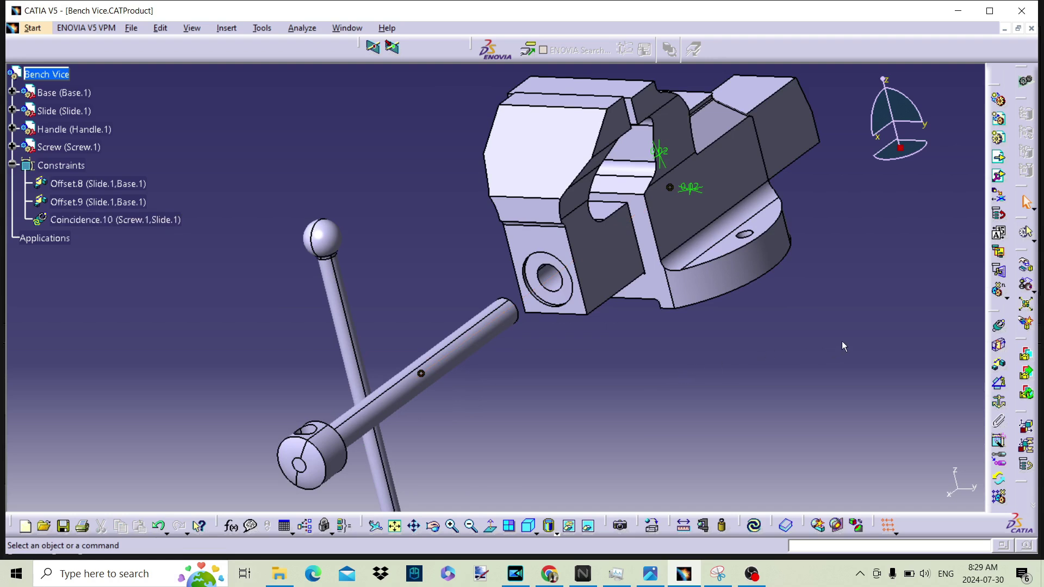
# Create Coincidence.11 between the handle's axis and the screw's cross-hole axis.
pyautogui.click(1000, 327)
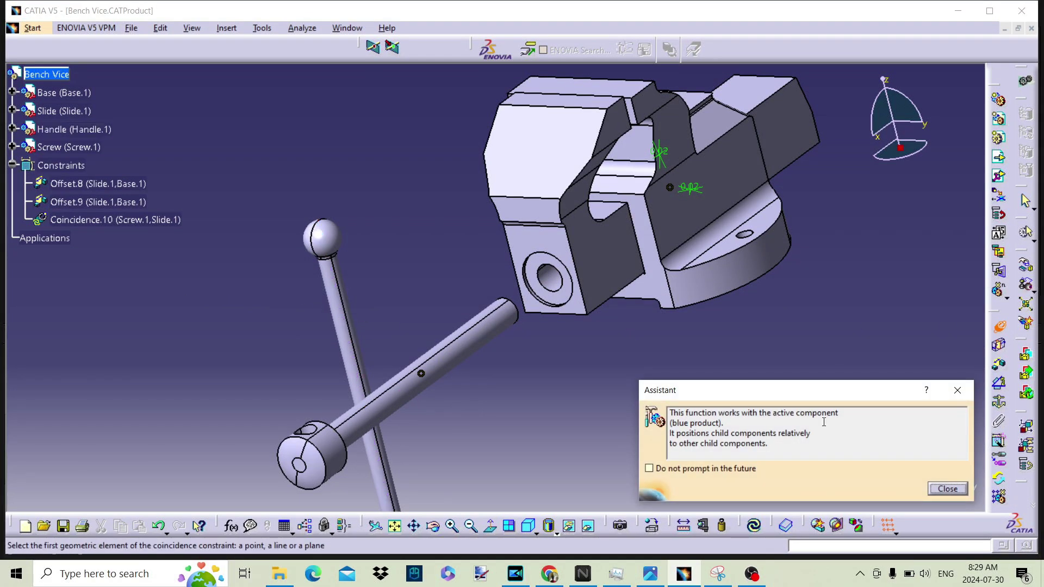
pyautogui.click(947, 488)
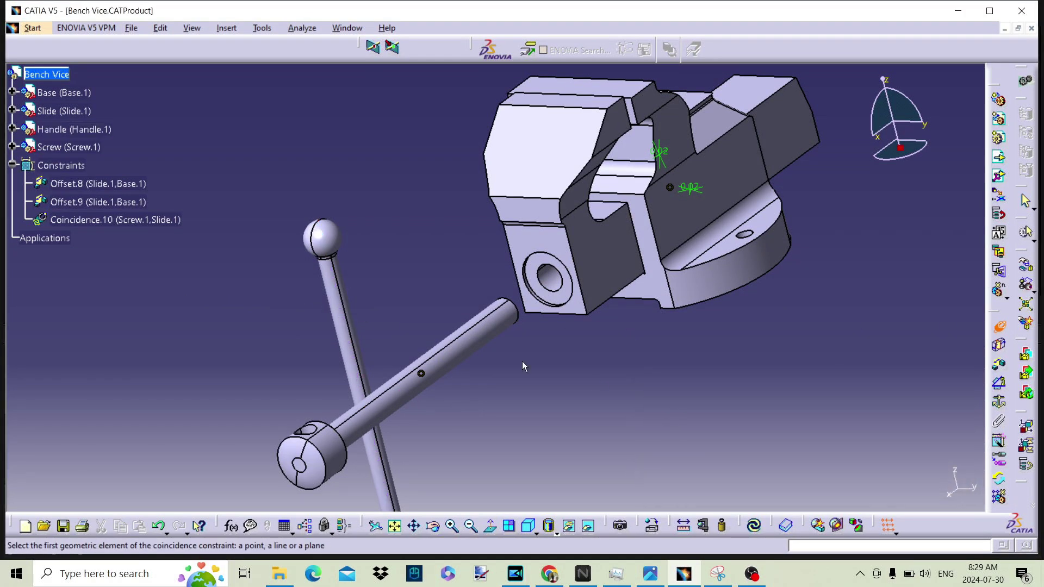
pyautogui.click(341, 316)
pyautogui.moveTo(303, 400); pyautogui.dragTo(456, 346, button='middle')
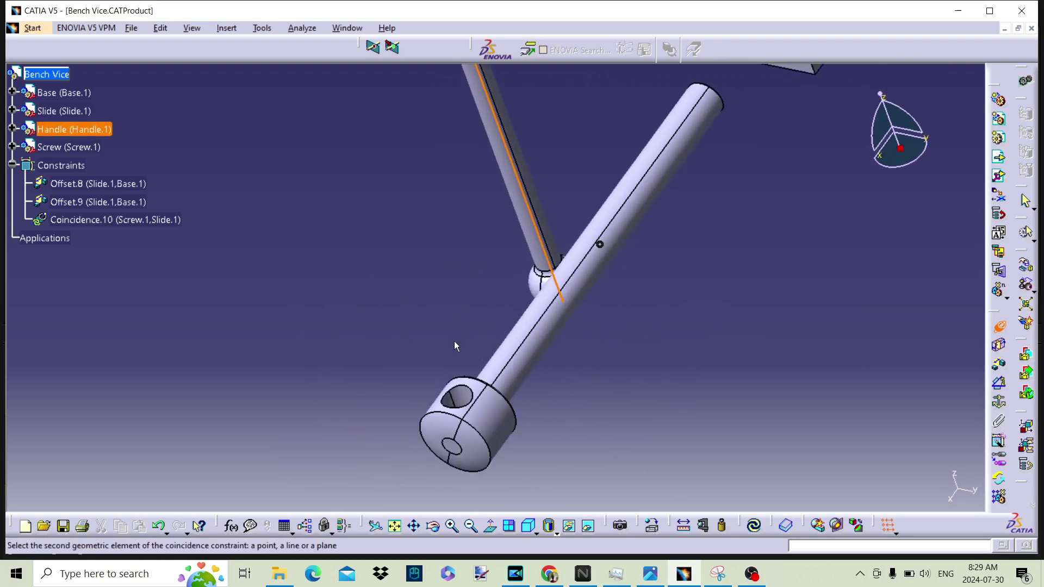
pyautogui.click(466, 402)
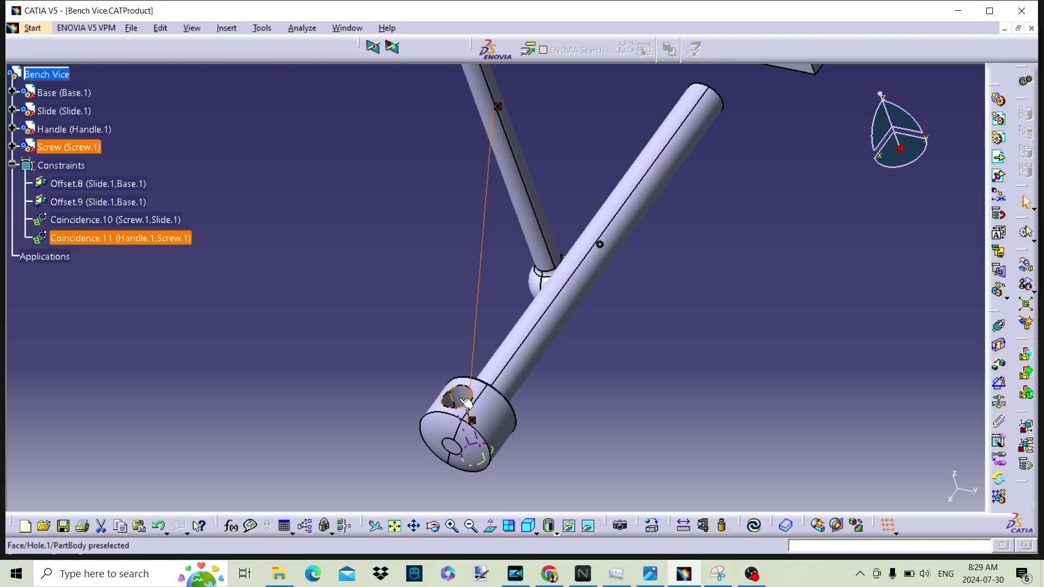
pyautogui.moveTo(696, 319); pyautogui.dragTo(765, 384, button='middle')
# Update All so the Handle passes through the screw head's hole.
pyautogui.moveTo(448, 371); pyautogui.dragTo(673, 418, button='middle')
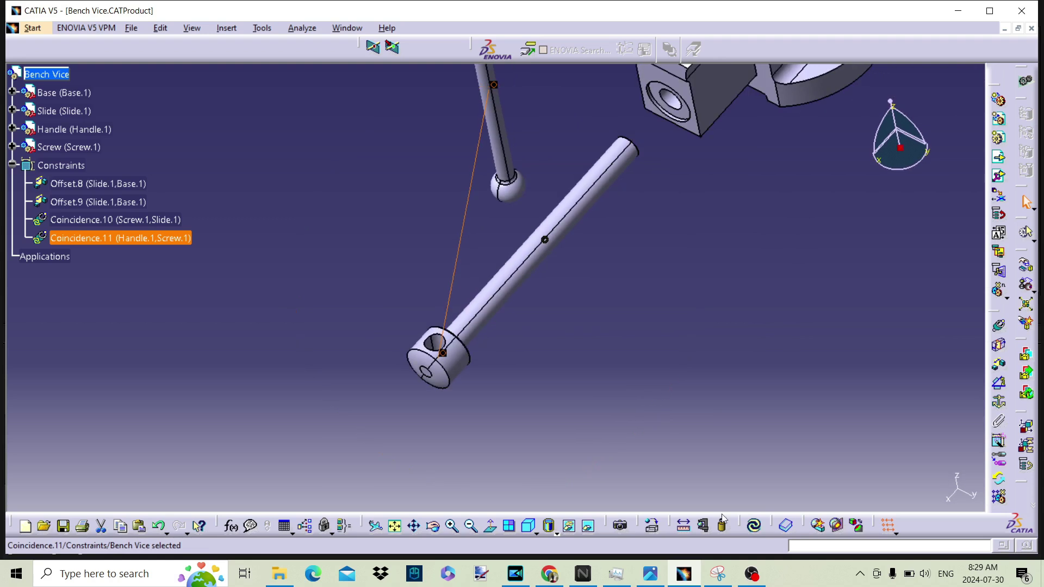
pyautogui.click(754, 530)
pyautogui.moveTo(661, 385); pyautogui.dragTo(603, 415, button='middle')
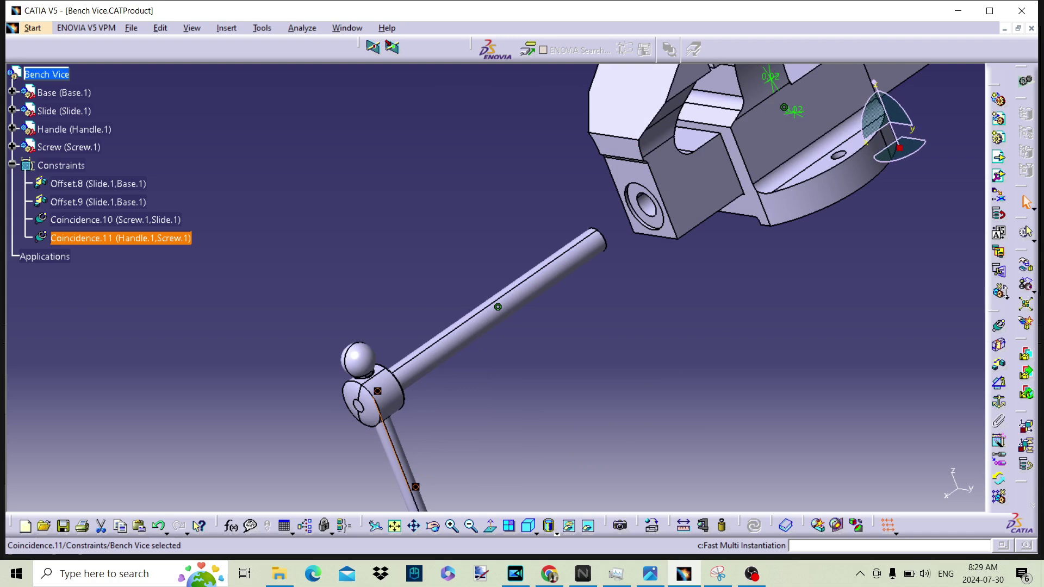
# Create Offset.12 of 2 in between the slide's hole face and the screw's end face.
pyautogui.click(999, 365)
pyautogui.moveTo(773, 434); pyautogui.dragTo(641, 365, button='middle')
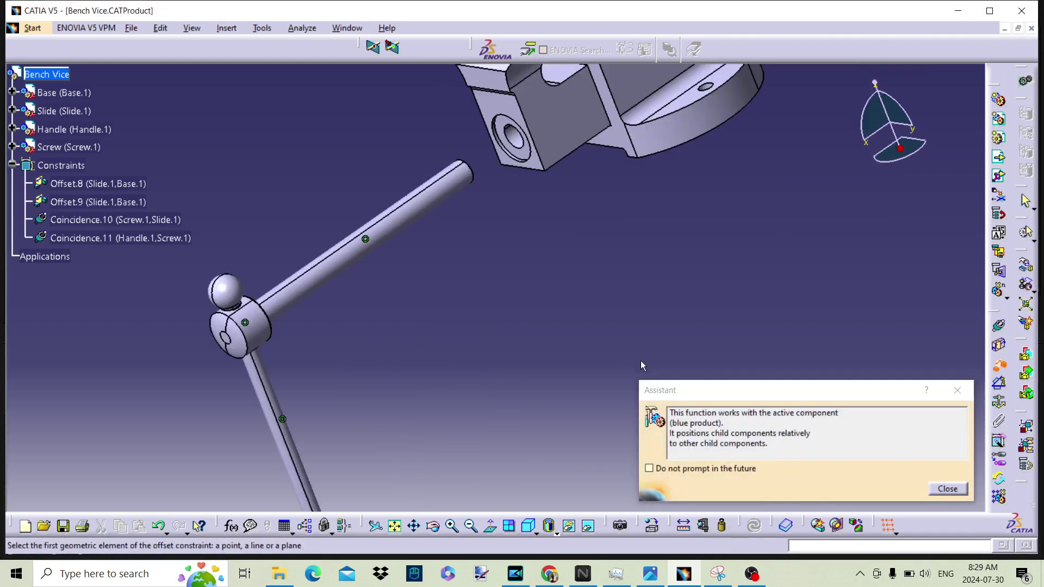
pyautogui.click(961, 492)
pyautogui.moveTo(471, 282); pyautogui.dragTo(594, 277, button='middle')
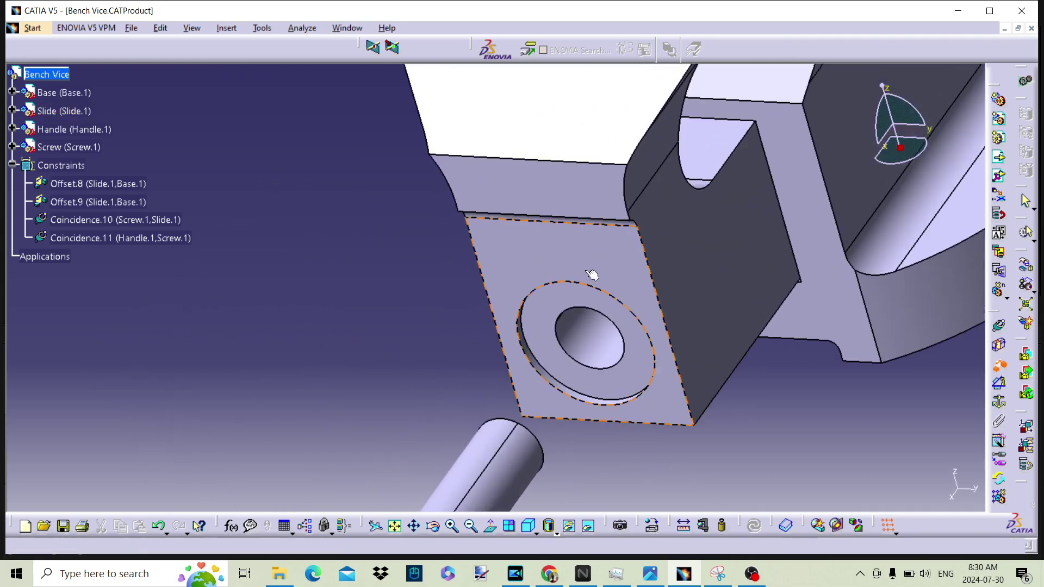
pyautogui.click(553, 342)
pyautogui.moveTo(533, 400); pyautogui.dragTo(545, 311, button='middle')
pyautogui.click(213, 420)
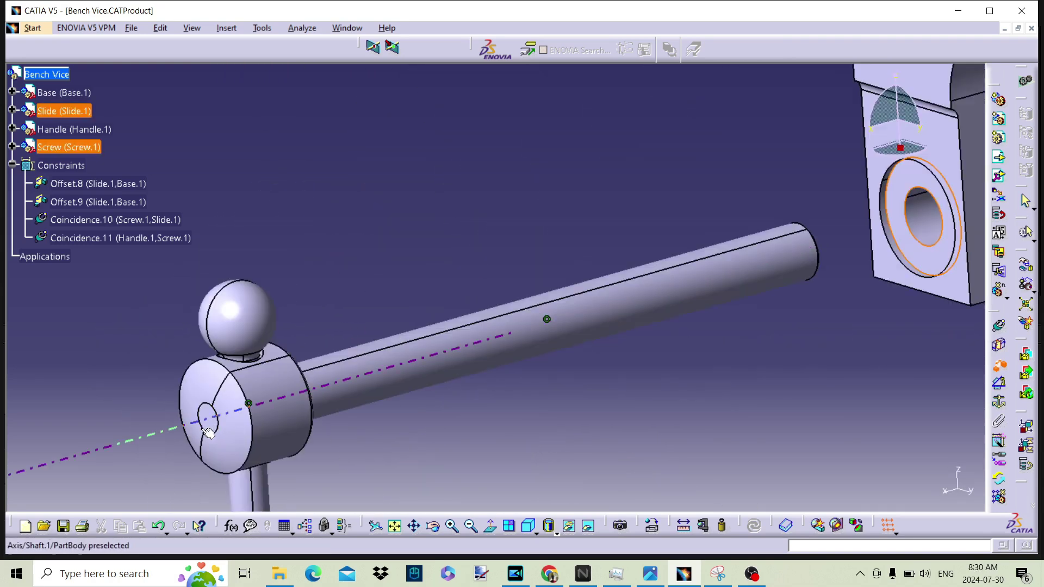
pyautogui.click(213, 428)
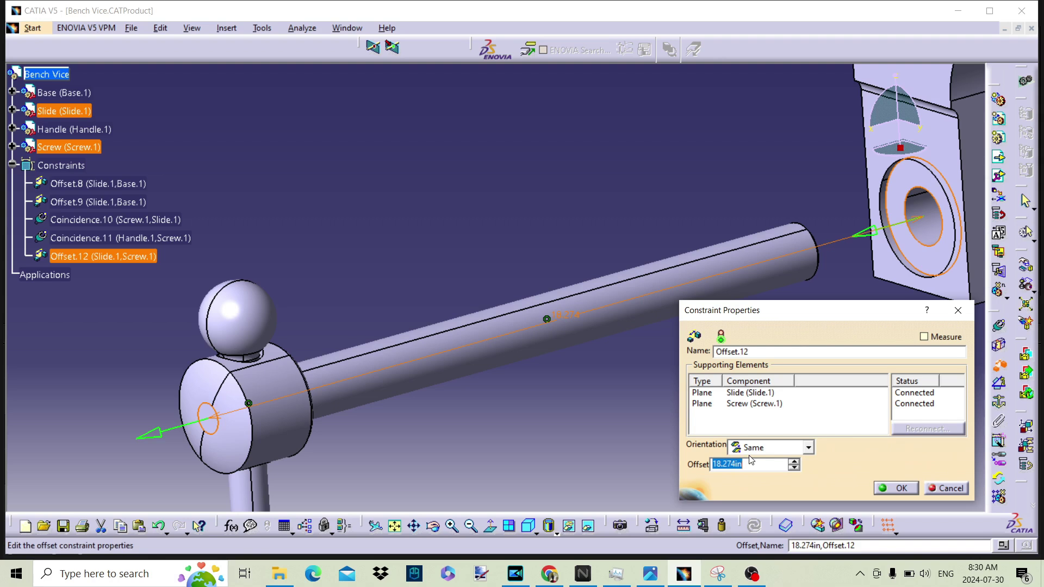
pyautogui.write('0')
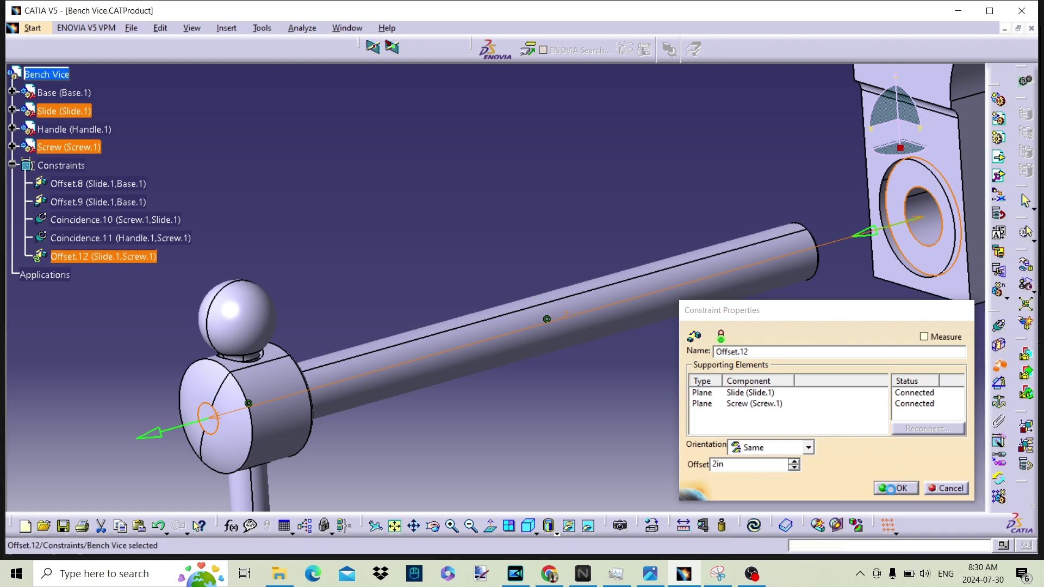
pyautogui.click(892, 488)
pyautogui.moveTo(895, 489); pyautogui.dragTo(874, 509, button='middle')
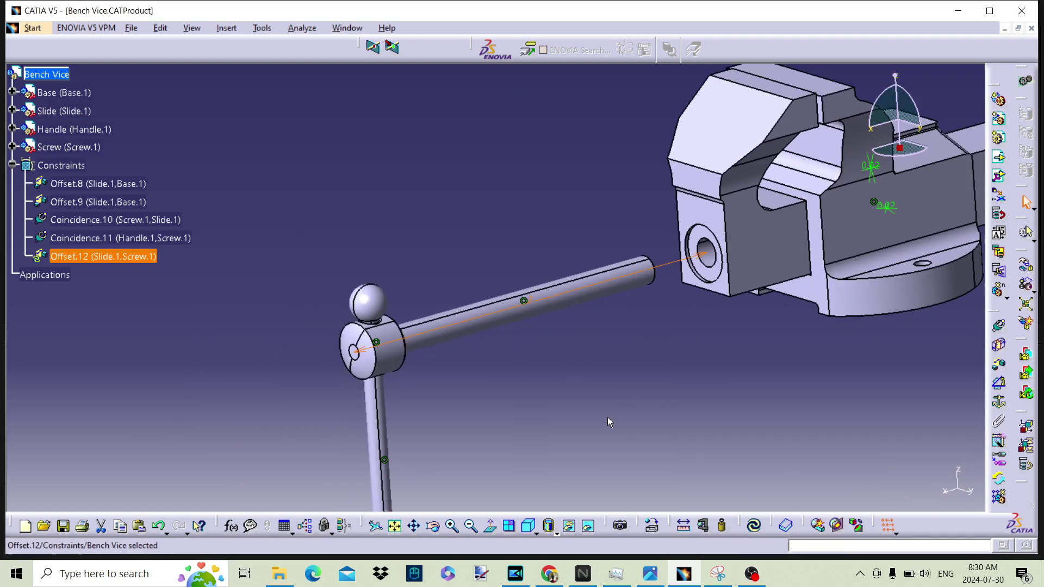
# Update All to apply Offset.12, then inspect the Screw and Handle seated at the Slide.
pyautogui.click(753, 524)
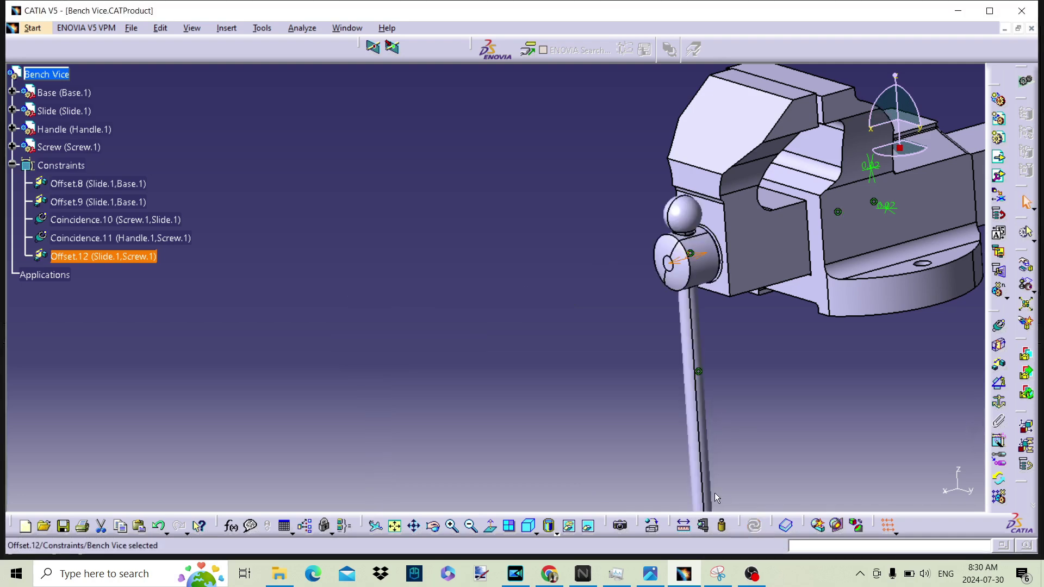
pyautogui.moveTo(742, 331); pyautogui.dragTo(625, 446, button='middle')
pyautogui.click(550, 382)
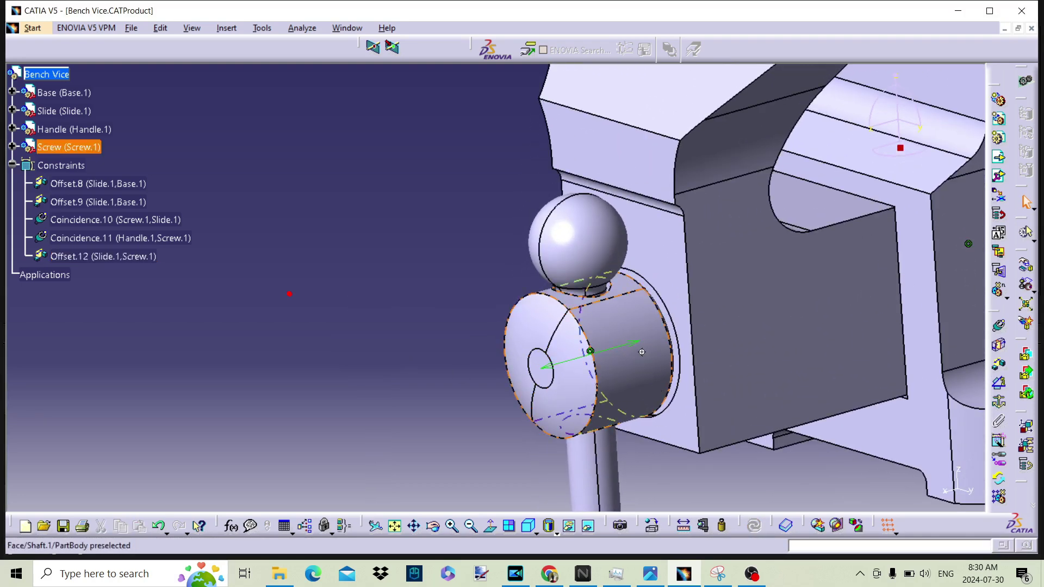
pyautogui.moveTo(639, 350); pyautogui.dragTo(706, 283, button='middle')
pyautogui.click(637, 399)
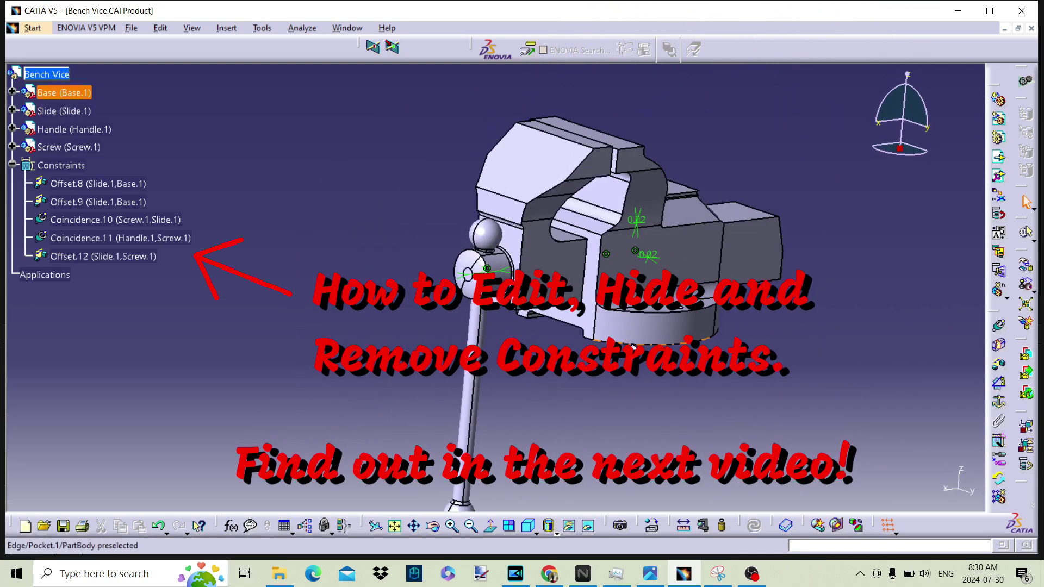